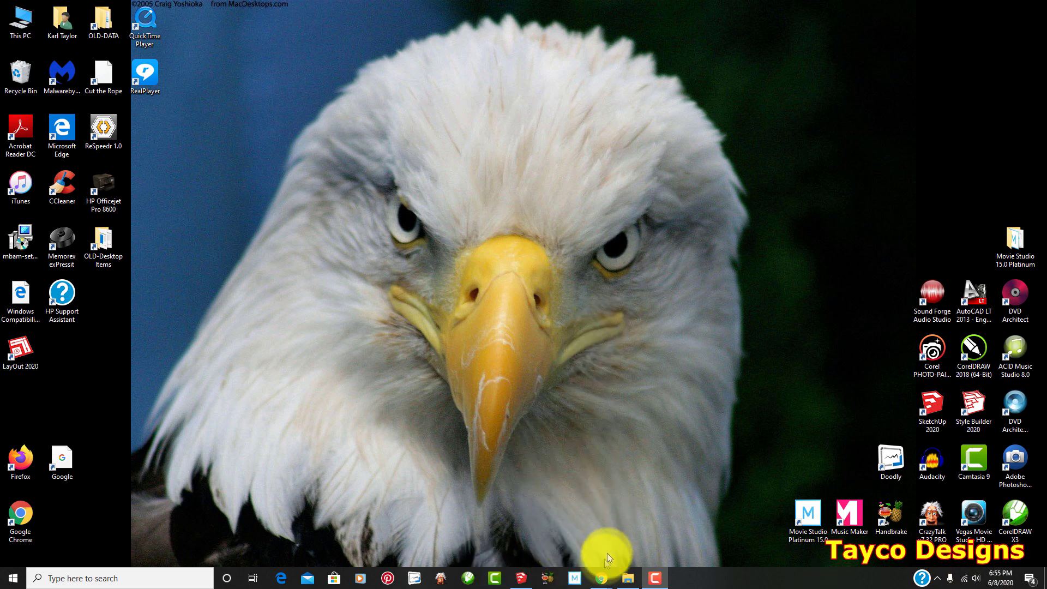
# - Zoom in on the empty room and open the 3D Warehouse model library
pyautogui.click(521, 579)
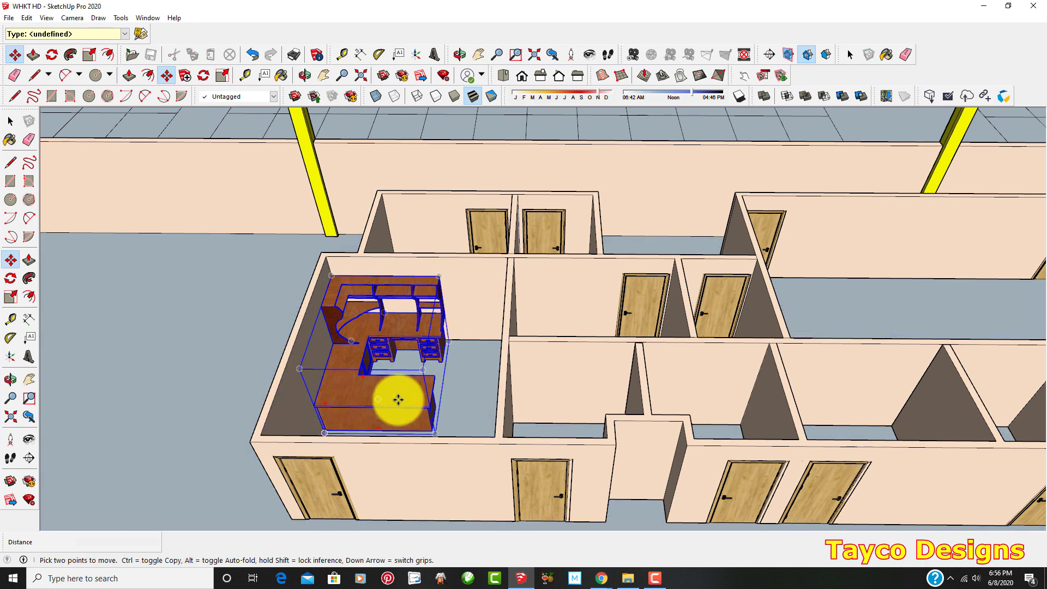
pyautogui.scroll(-6, 224, 350)
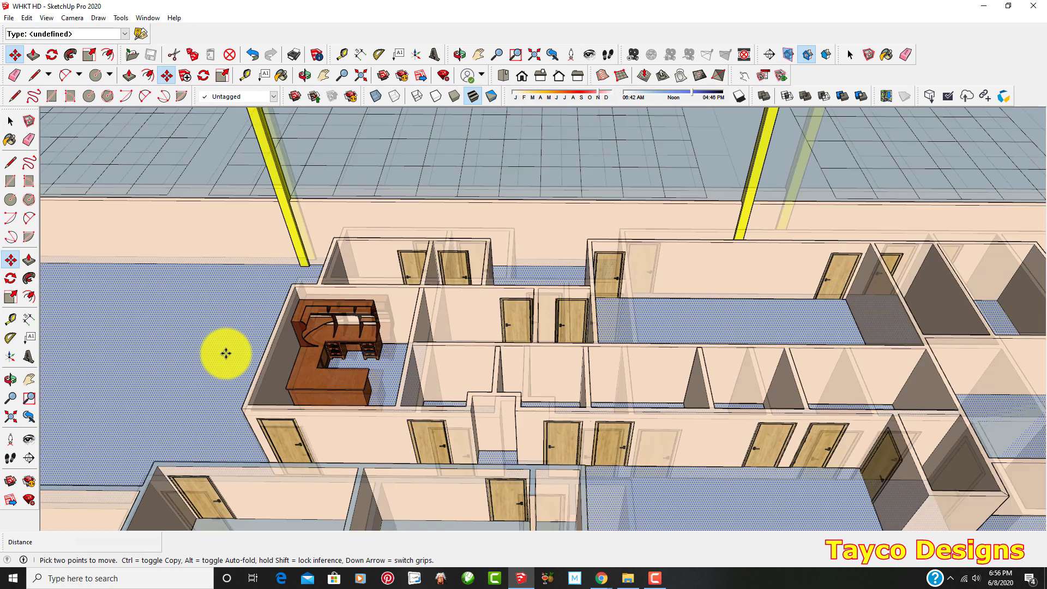
pyautogui.scroll(6, 818, 313)
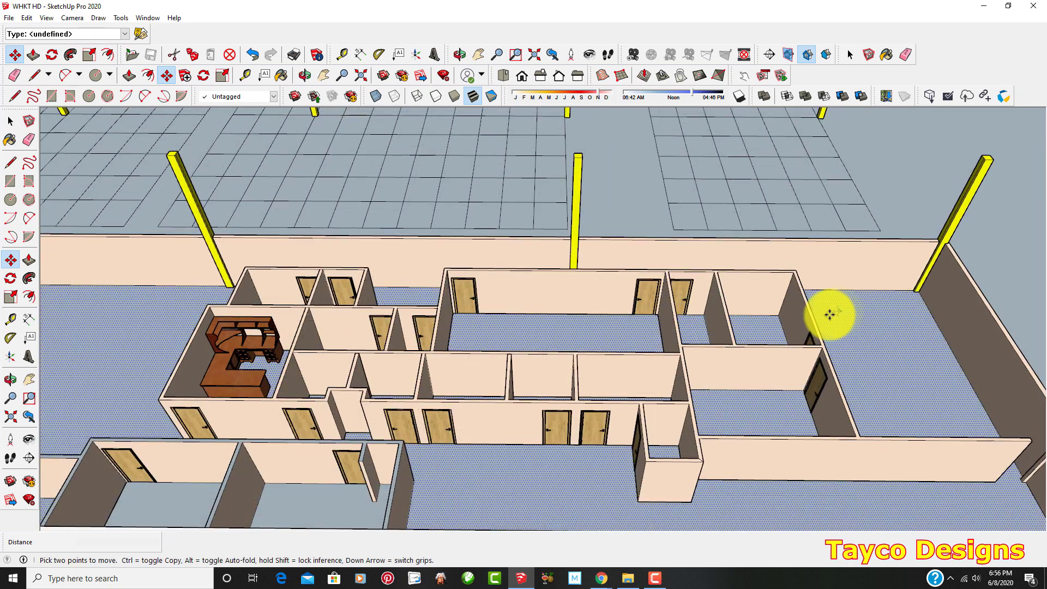
pyautogui.scroll(2, 712, 297)
pyautogui.scroll(3, 596, 362)
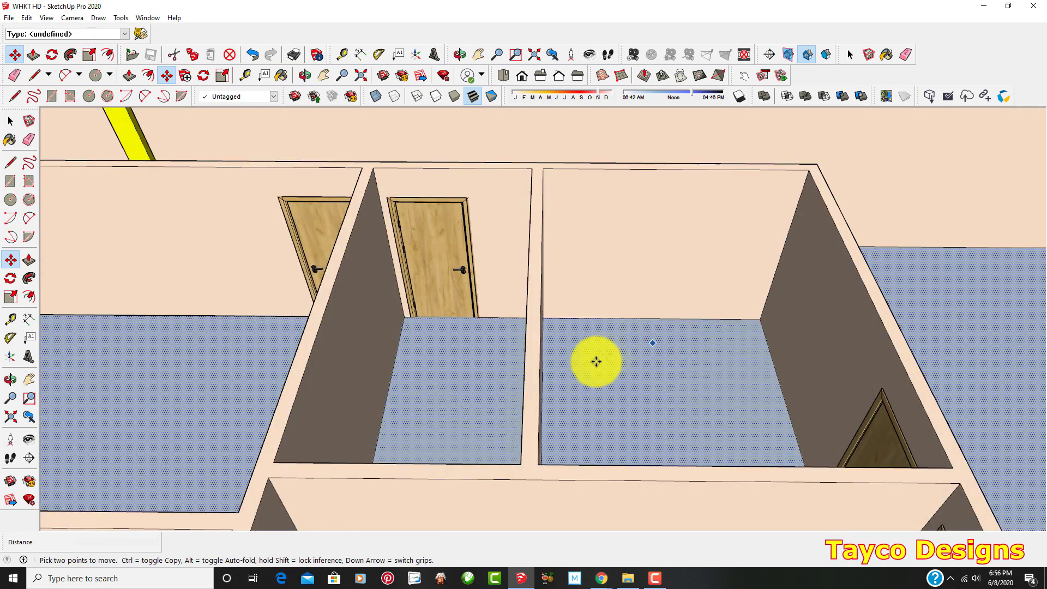
pyautogui.scroll(-3, 778, 390)
pyautogui.scroll(2, 810, 390)
pyautogui.scroll(2, 801, 388)
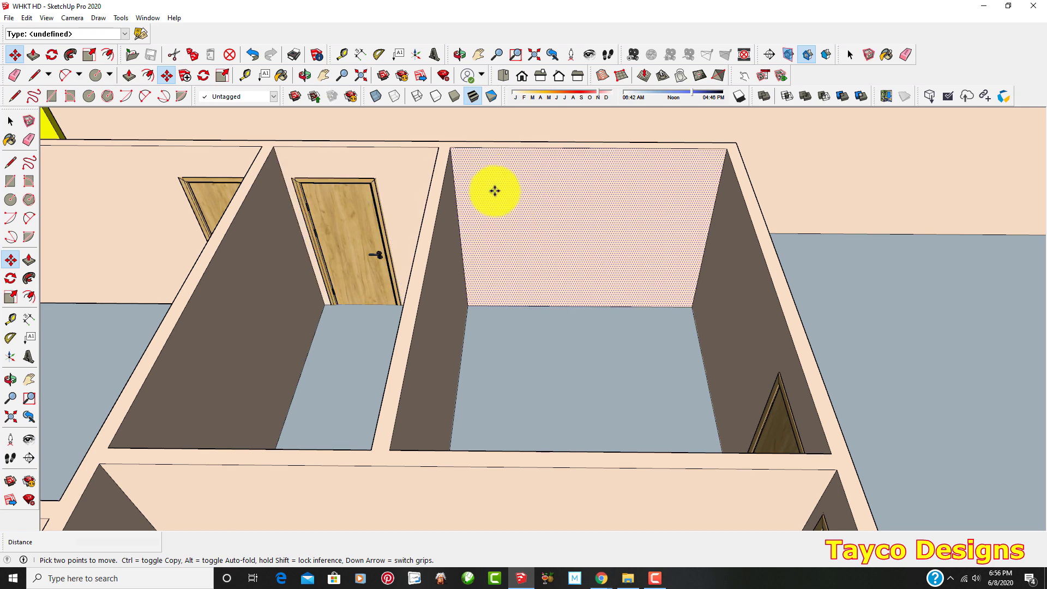
pyautogui.click(381, 73)
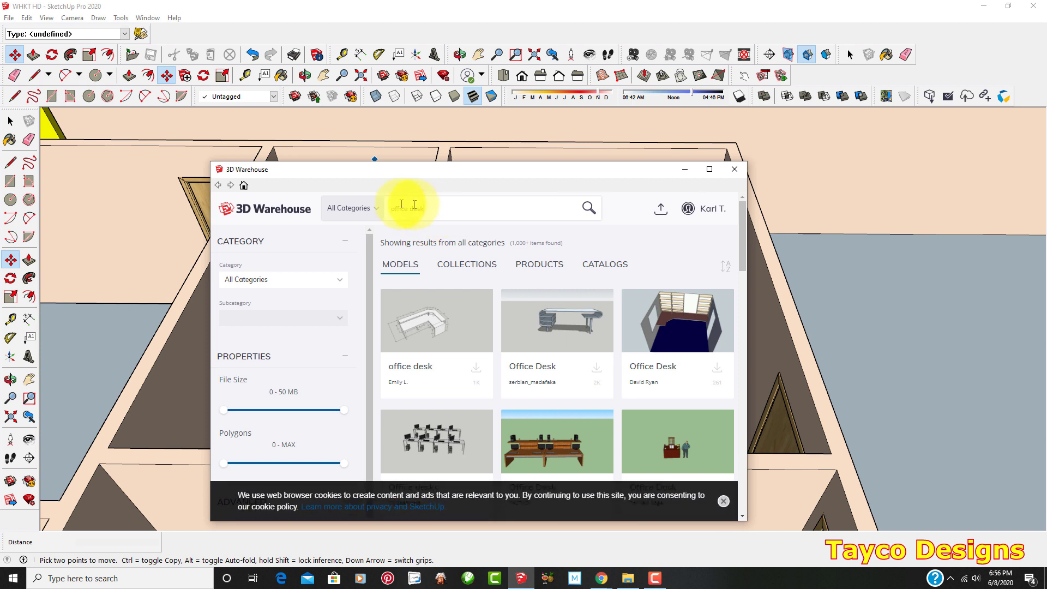
# - Search 3D Warehouse for office desks and scroll through the results
pyautogui.click(588, 210)
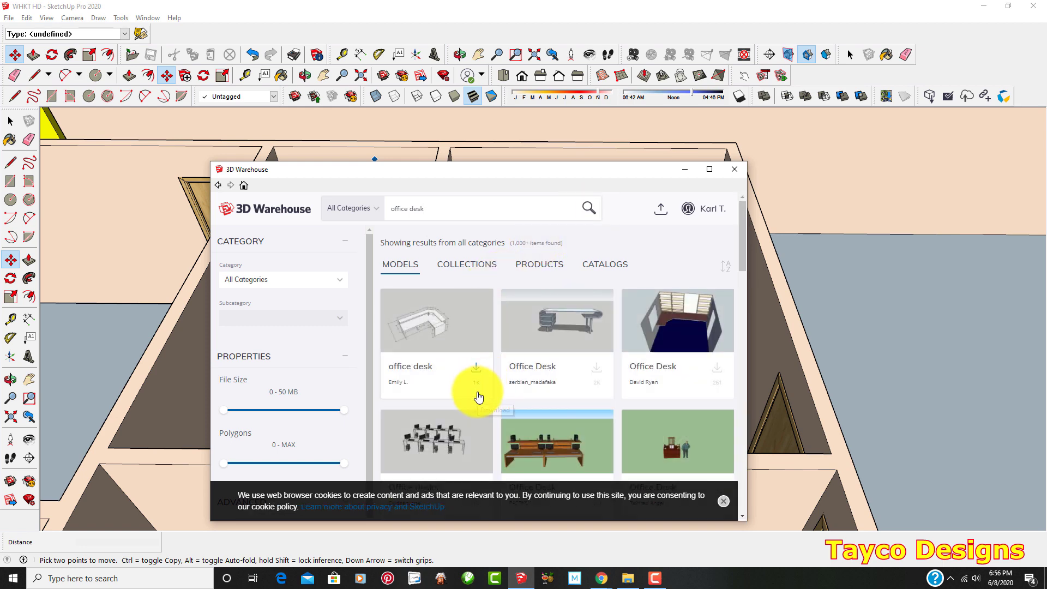
pyautogui.scroll(-2, 478, 396)
pyautogui.scroll(-4, 492, 387)
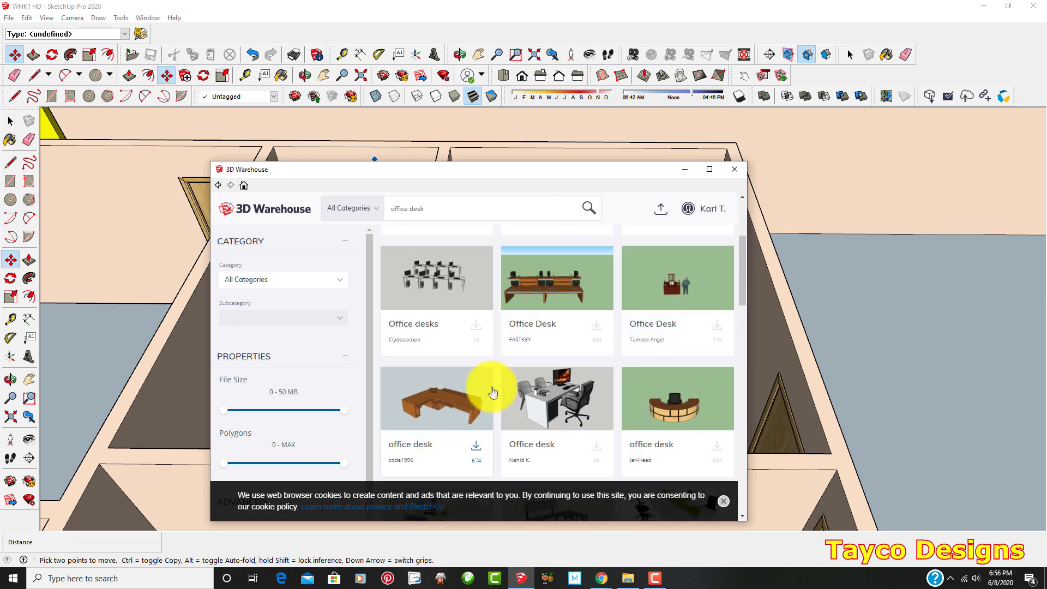
pyautogui.scroll(-4, 491, 390)
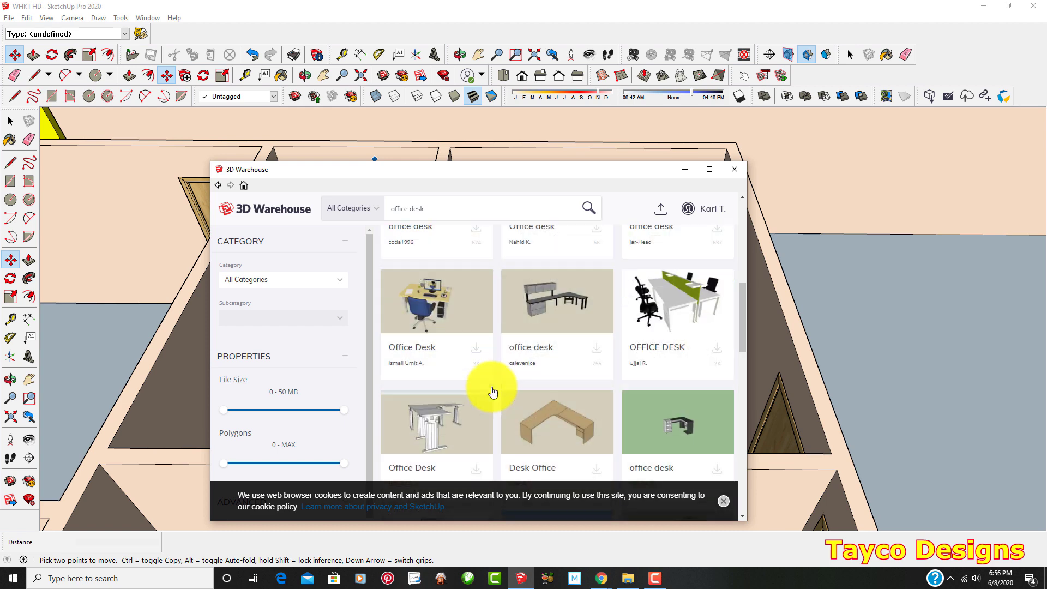
pyautogui.scroll(-5, 492, 390)
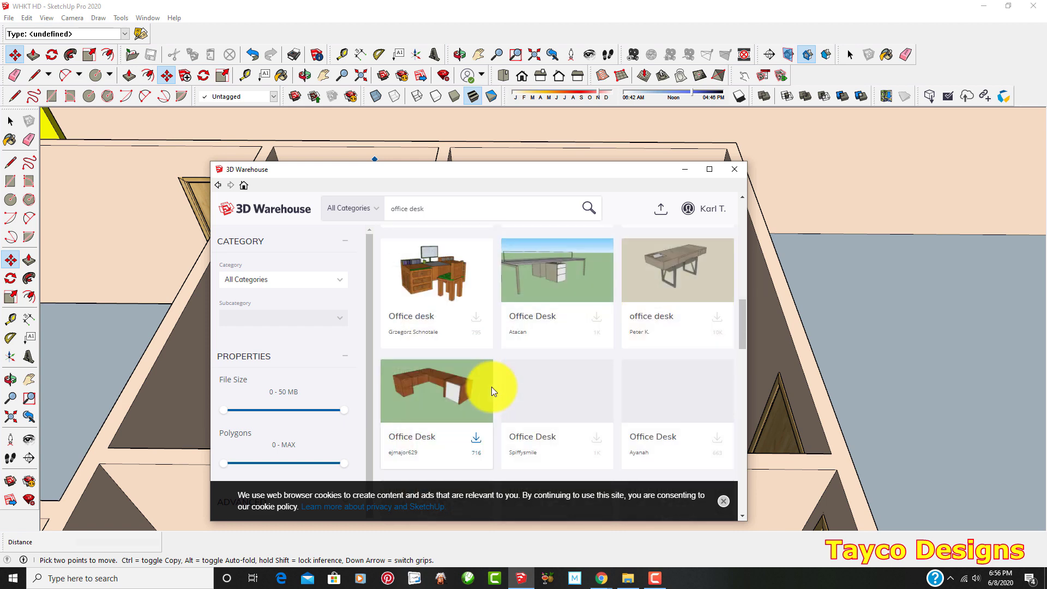
pyautogui.scroll(-3, 493, 391)
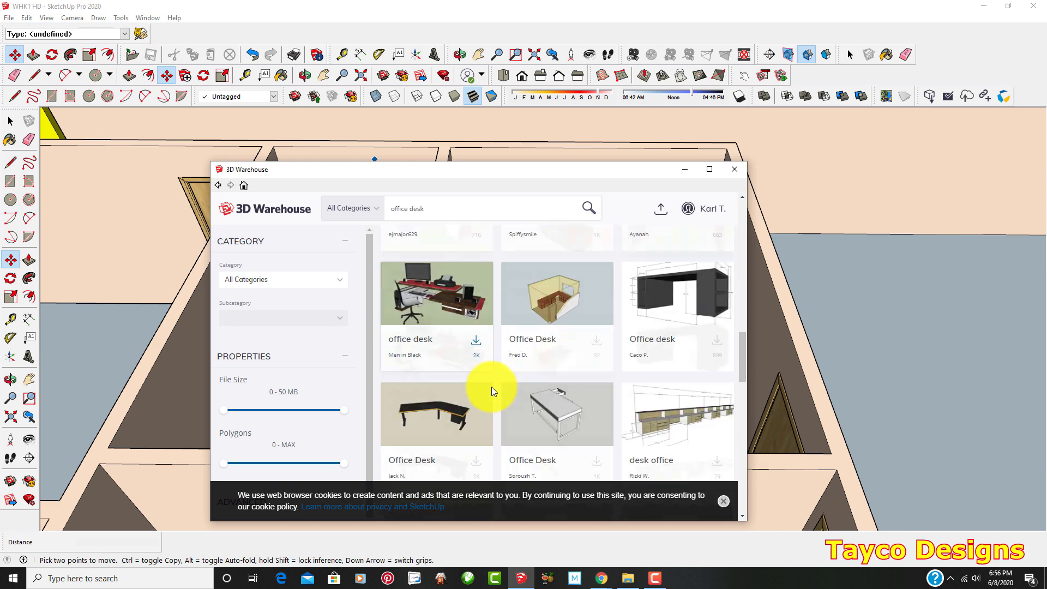
pyautogui.scroll(-5, 491, 391)
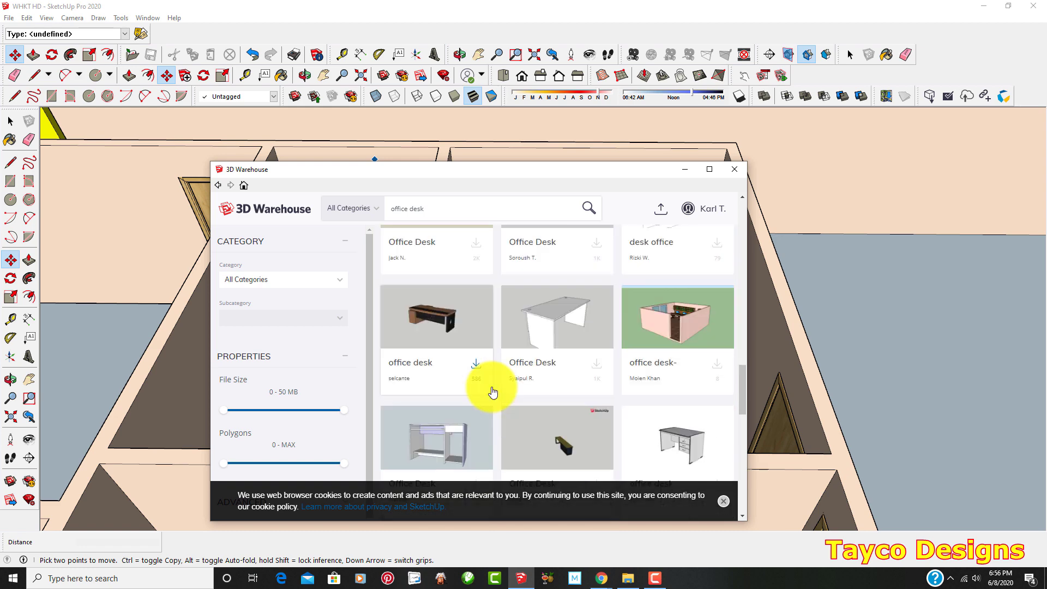
pyautogui.scroll(-5, 492, 390)
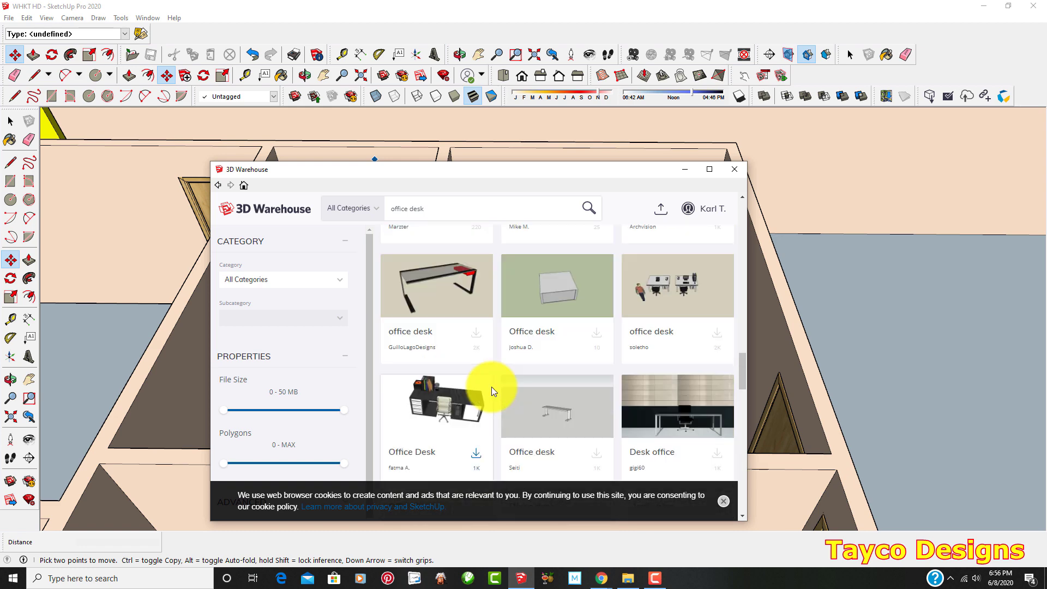
pyautogui.scroll(-4, 491, 391)
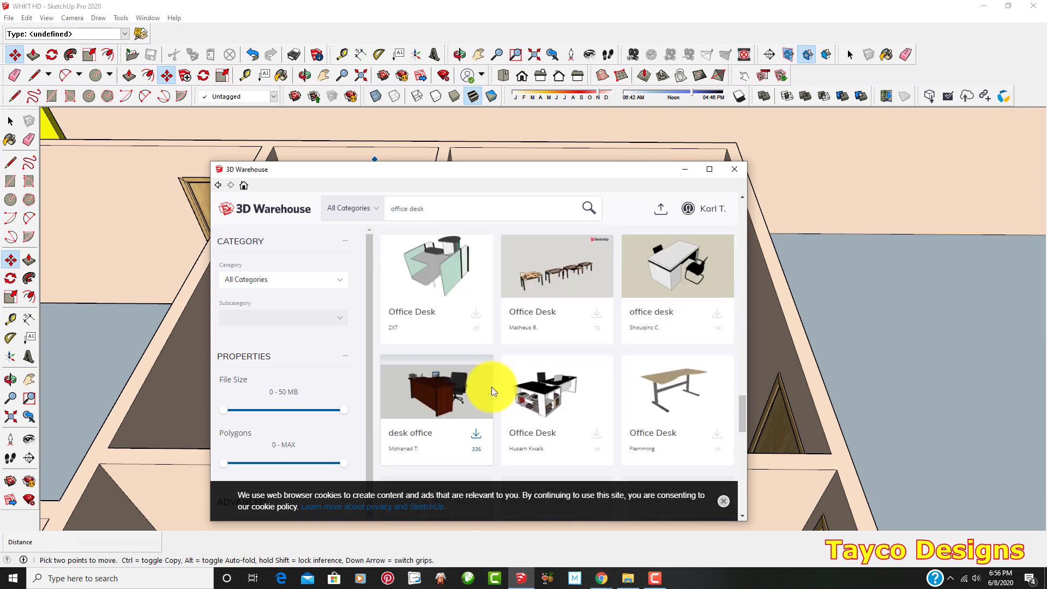
pyautogui.scroll(-4, 492, 389)
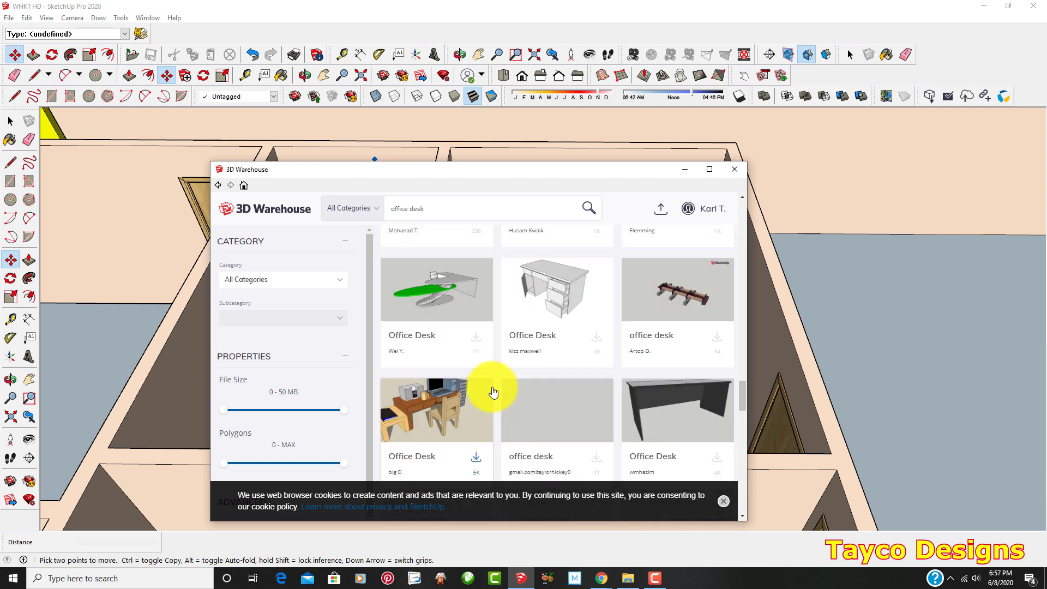
pyautogui.scroll(-3, 492, 391)
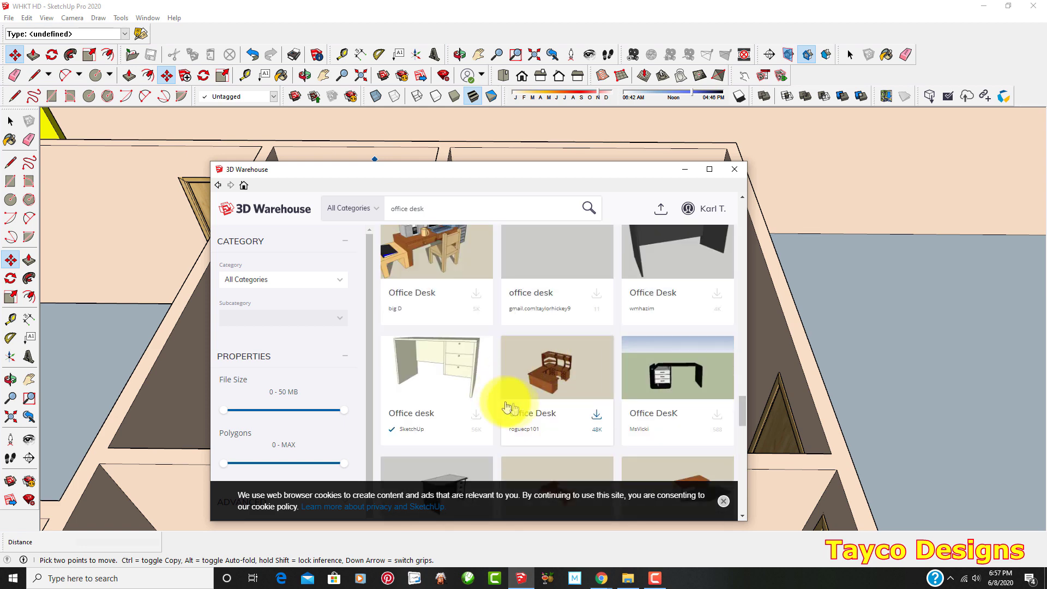
# - Download the roguecp101 wooden L-shaped Office Desk straight into the model
pyautogui.click(549, 374)
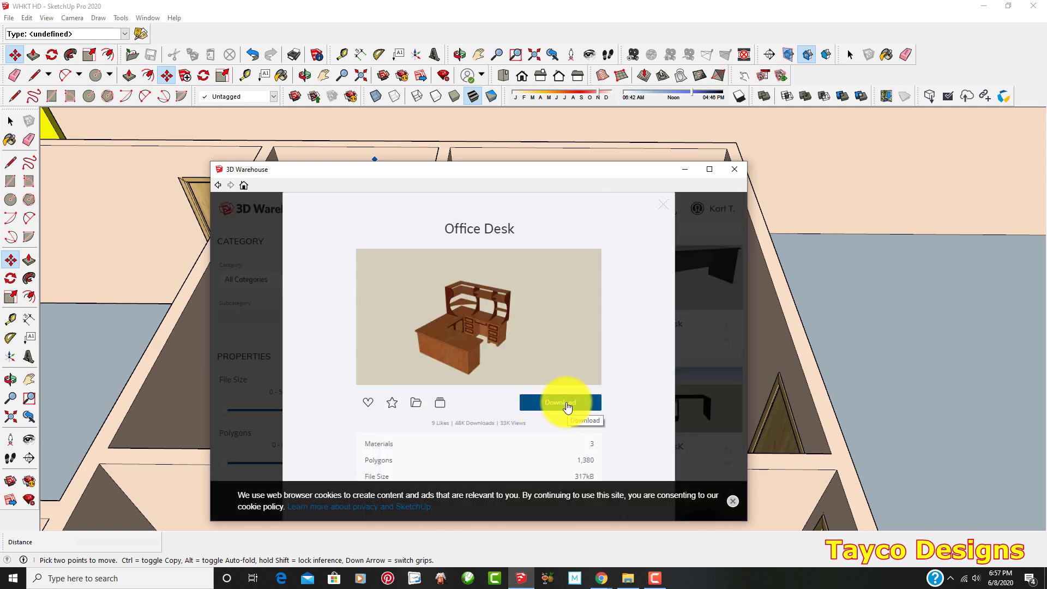
pyautogui.click(566, 405)
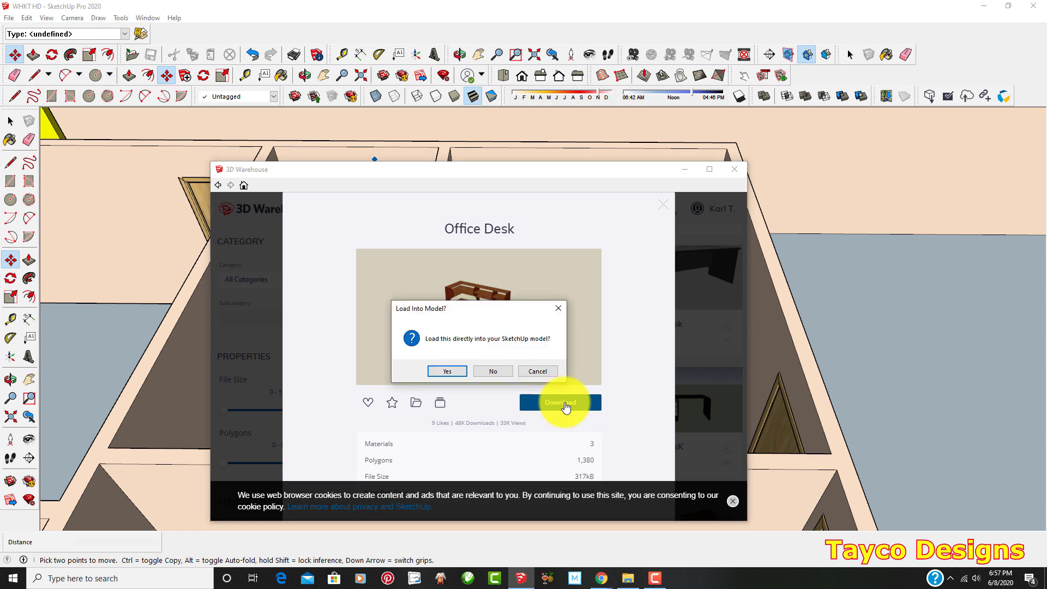
pyautogui.click(445, 372)
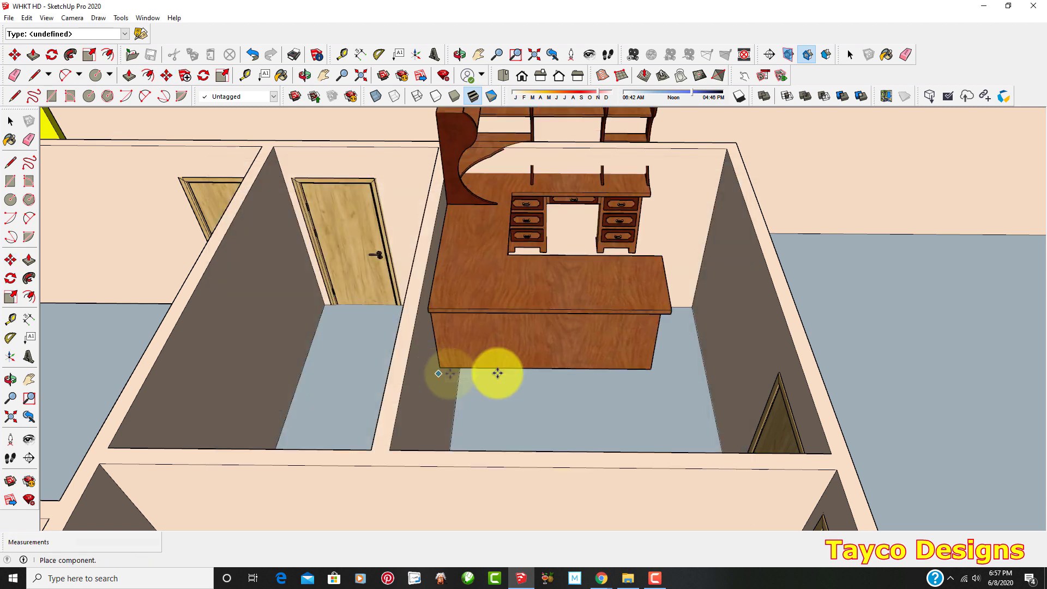
# - Place the downloaded Office Desk inside the empty room
pyautogui.scroll(-2, 497, 372)
pyautogui.scroll(4, 474, 418)
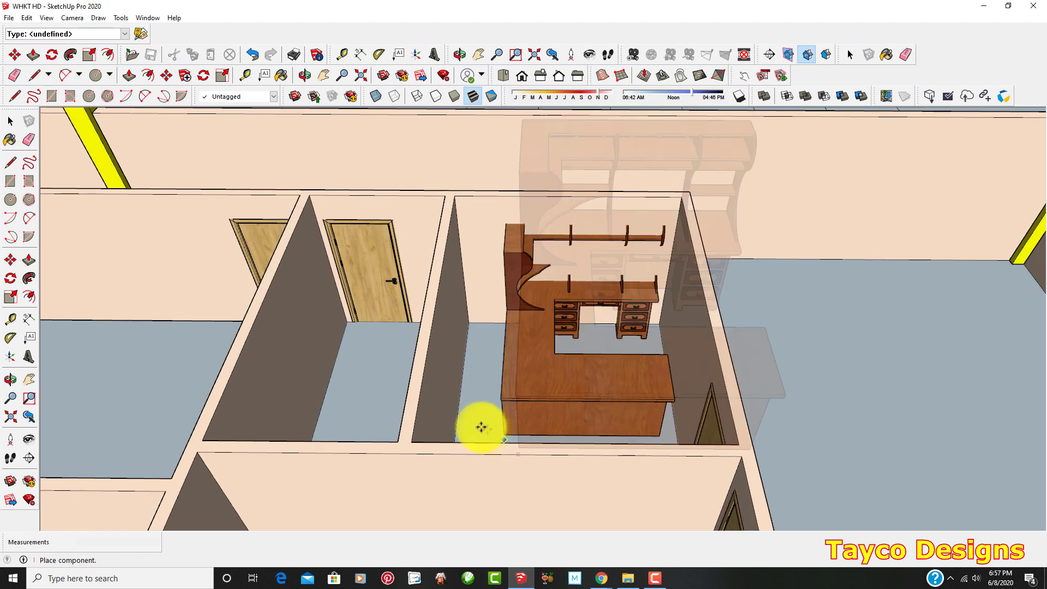
pyautogui.click(498, 427)
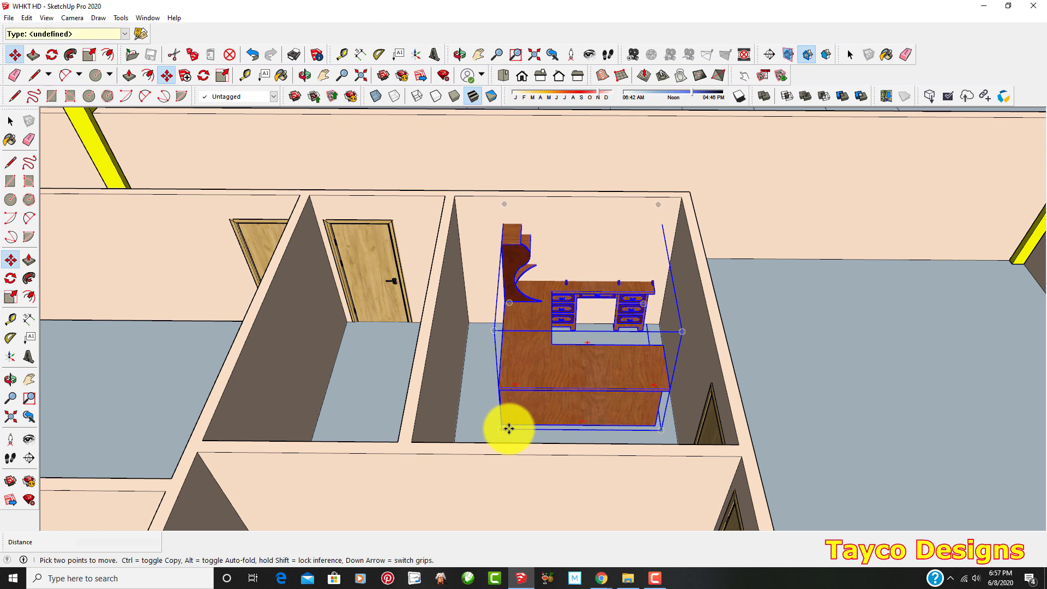
pyautogui.scroll(1, 528, 338)
pyautogui.scroll(1, 401, 307)
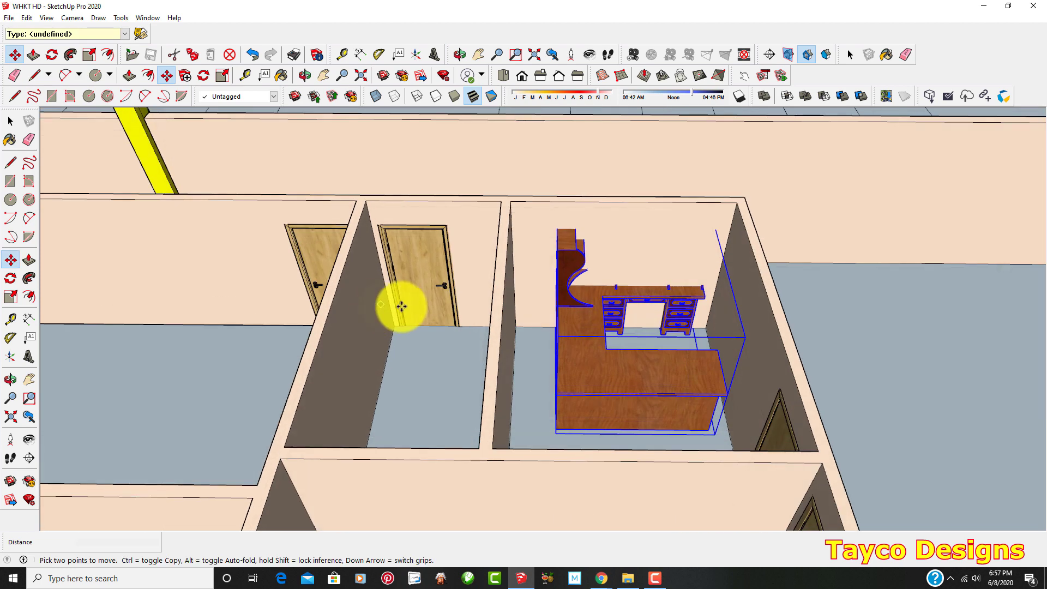
pyautogui.scroll(4, 513, 319)
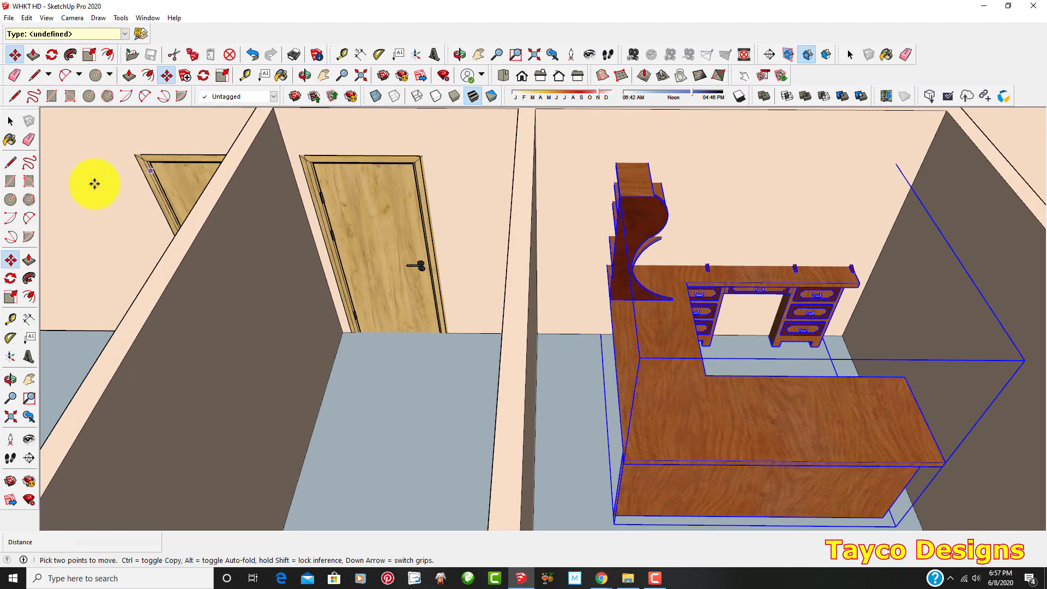
# - Switch the face style to X-ray
pyautogui.click(46, 18)
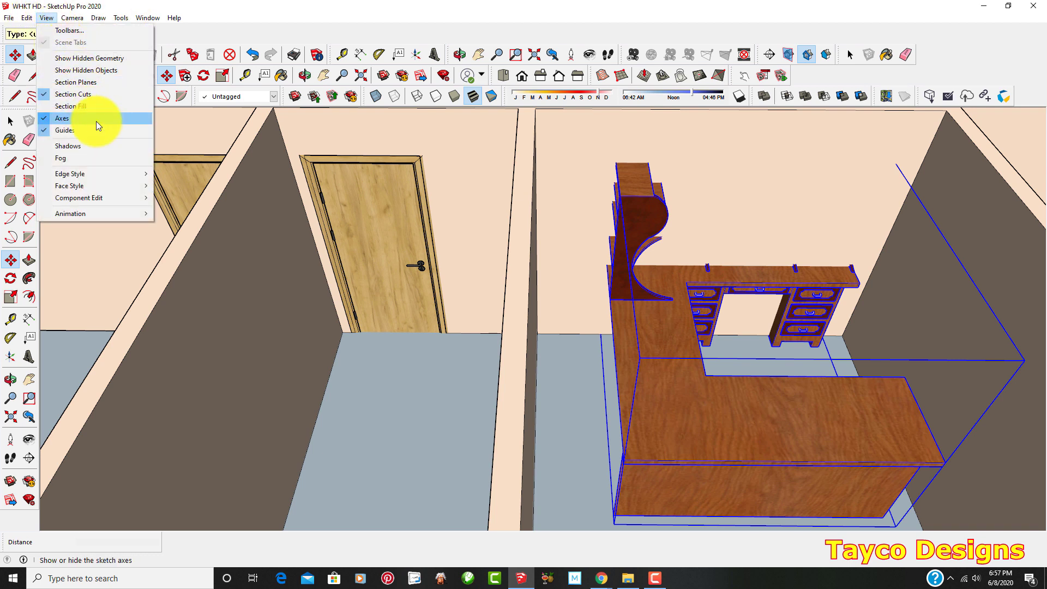
pyautogui.moveTo(119, 188)
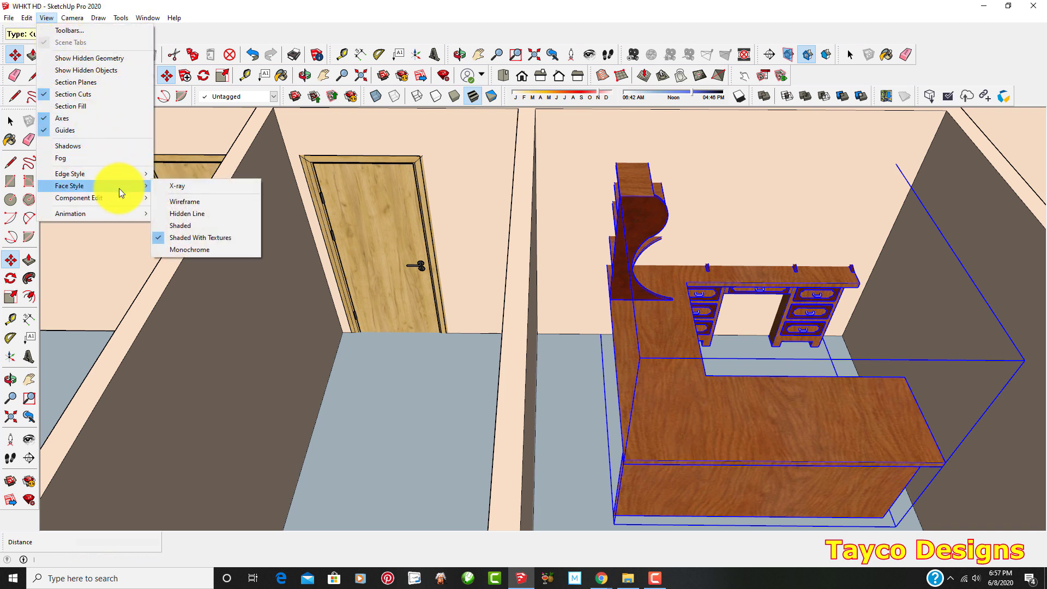
pyautogui.click(188, 187)
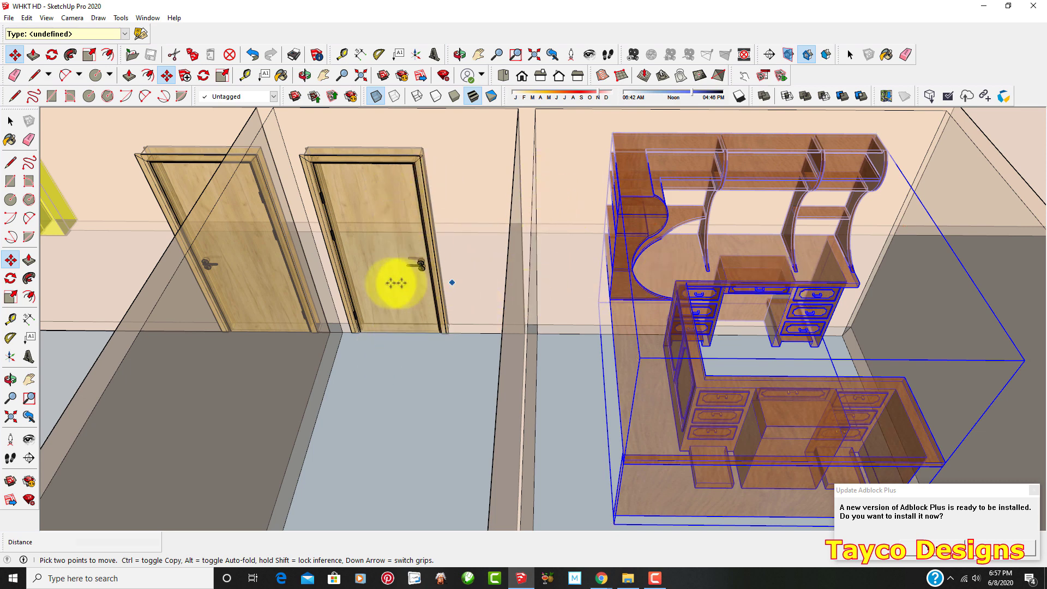
# - Move the desk against the room's left wall and orbit to check its position
pyautogui.click(600, 303)
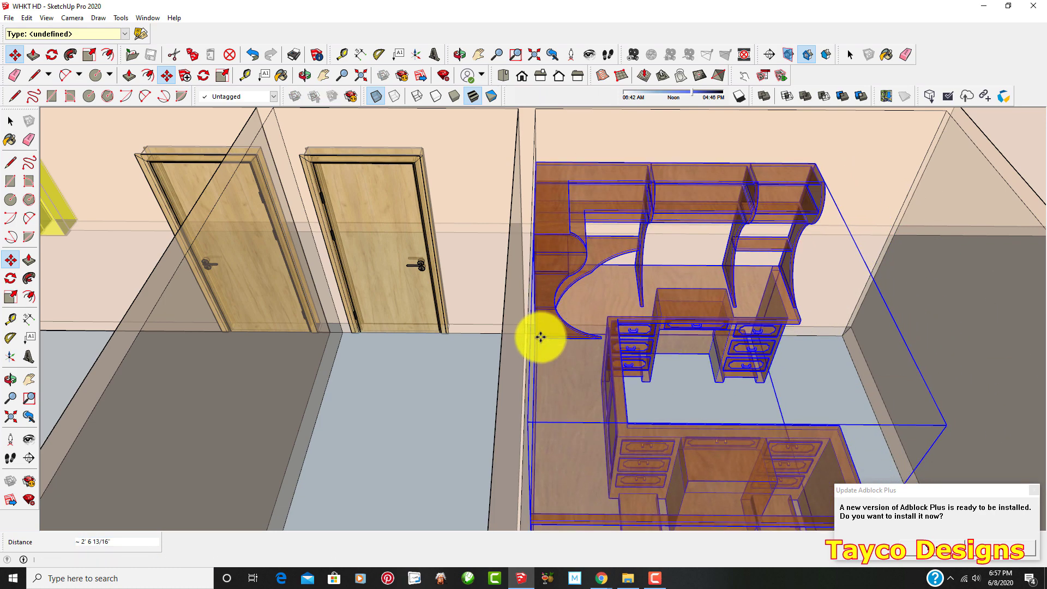
pyautogui.moveTo(540, 336); pyautogui.dragTo(580, 304, button='middle')
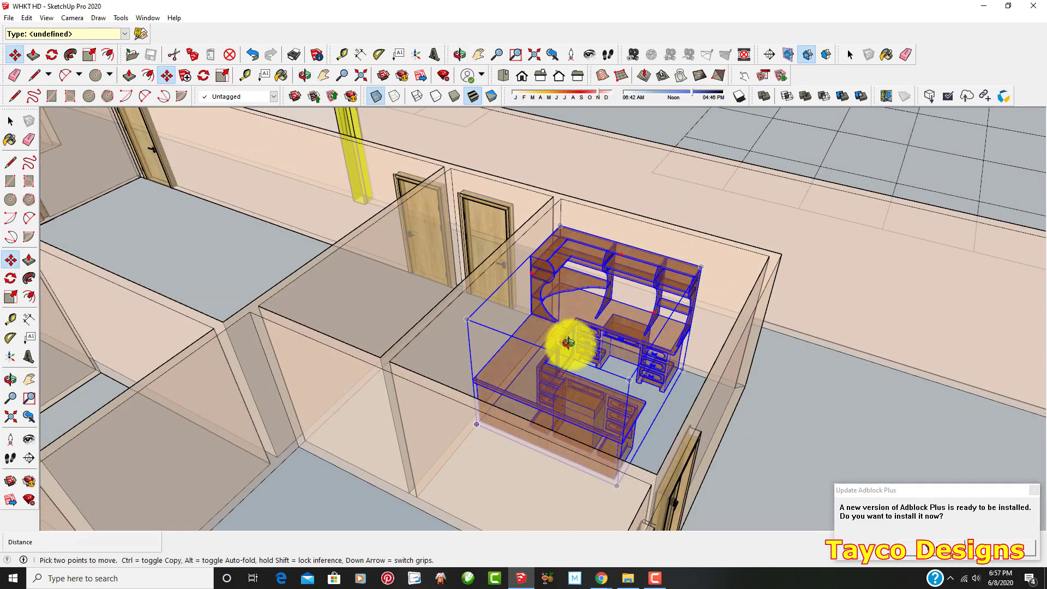
pyautogui.moveTo(567, 341); pyautogui.dragTo(647, 287, button='middle')
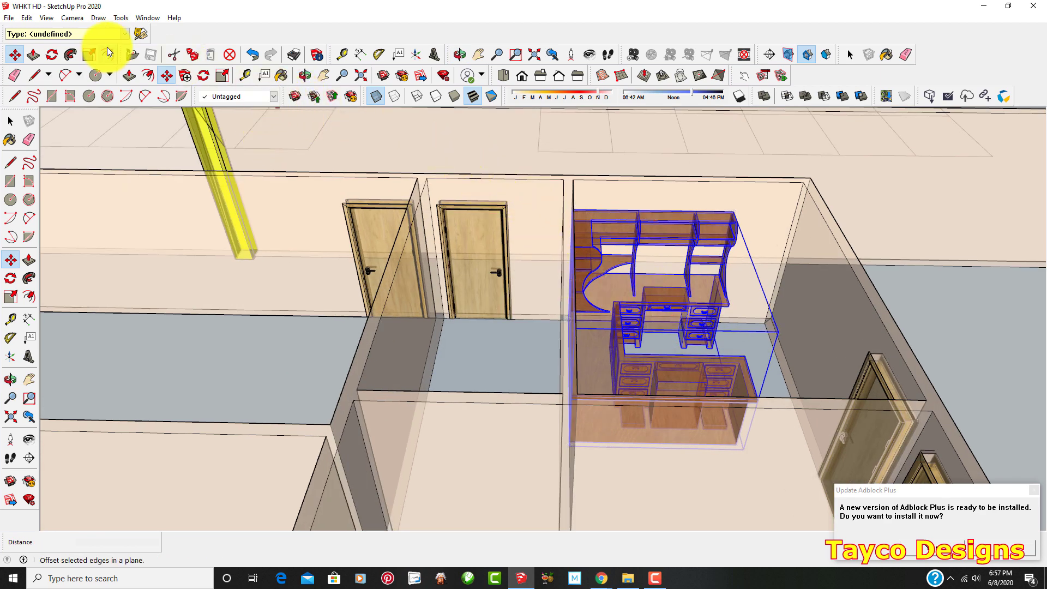
# - Turn off the X-ray face style so walls and desk appear solid
pyautogui.click(47, 19)
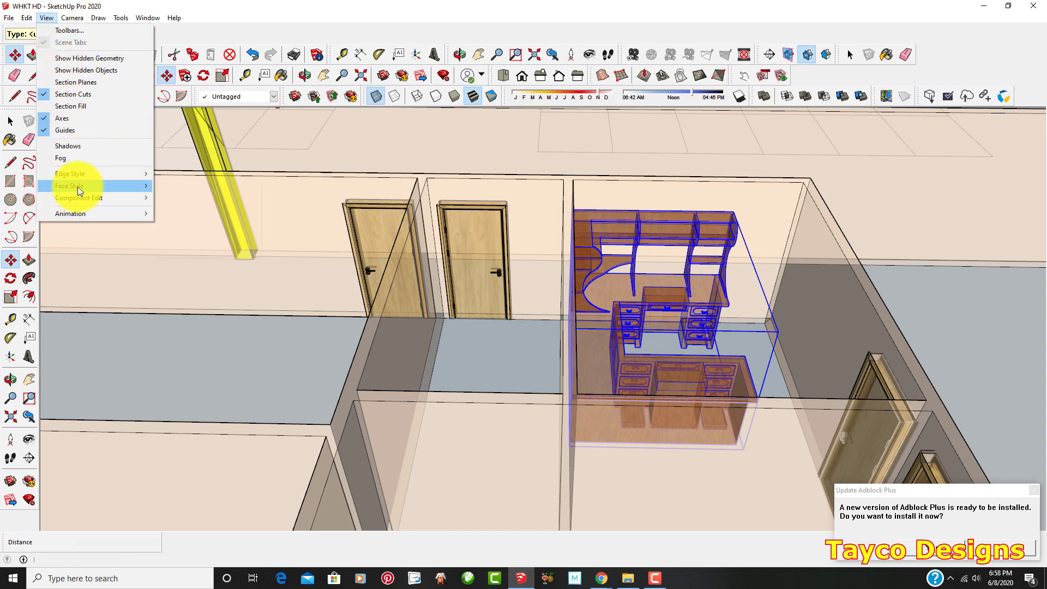
pyautogui.moveTo(78, 186)
pyautogui.click(162, 188)
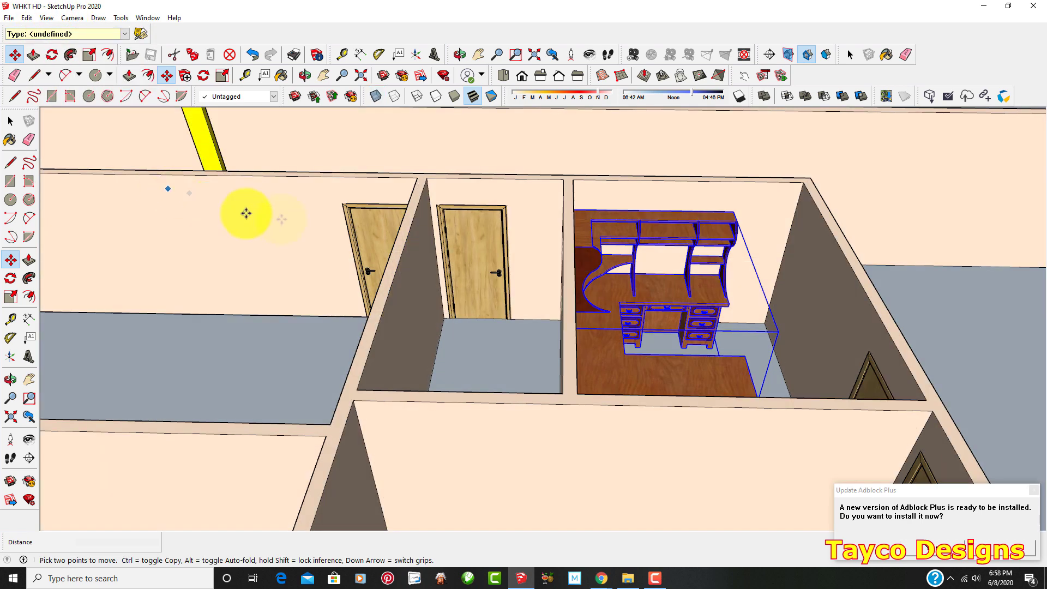
# - Pick up the desk with Move, then zoom and orbit back toward its room
pyautogui.scroll(-3, 537, 286)
pyautogui.scroll(3, 703, 308)
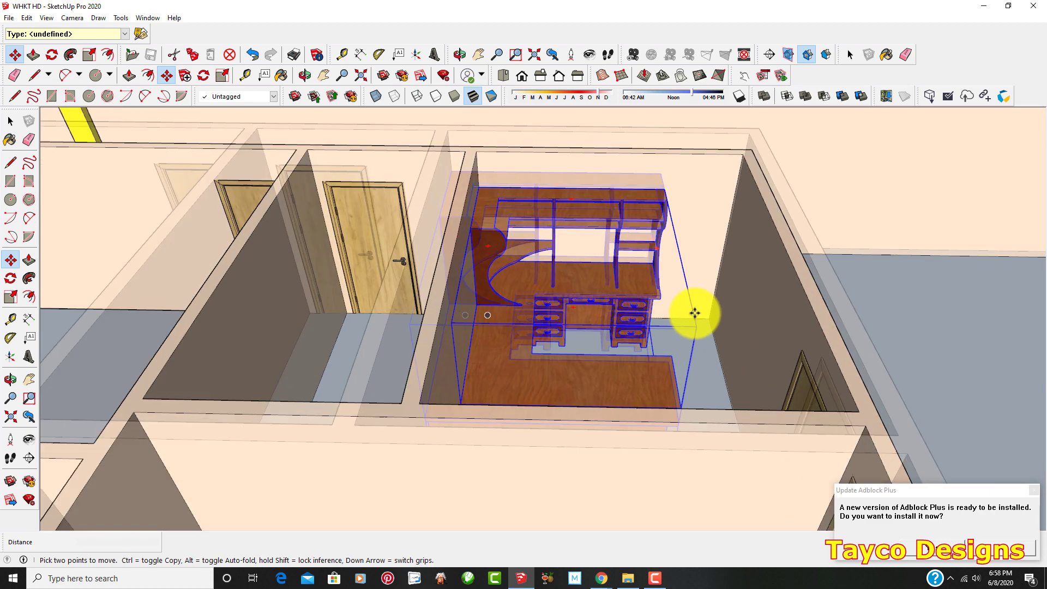
pyautogui.moveTo(440, 358); pyautogui.dragTo(514, 416, button='middle')
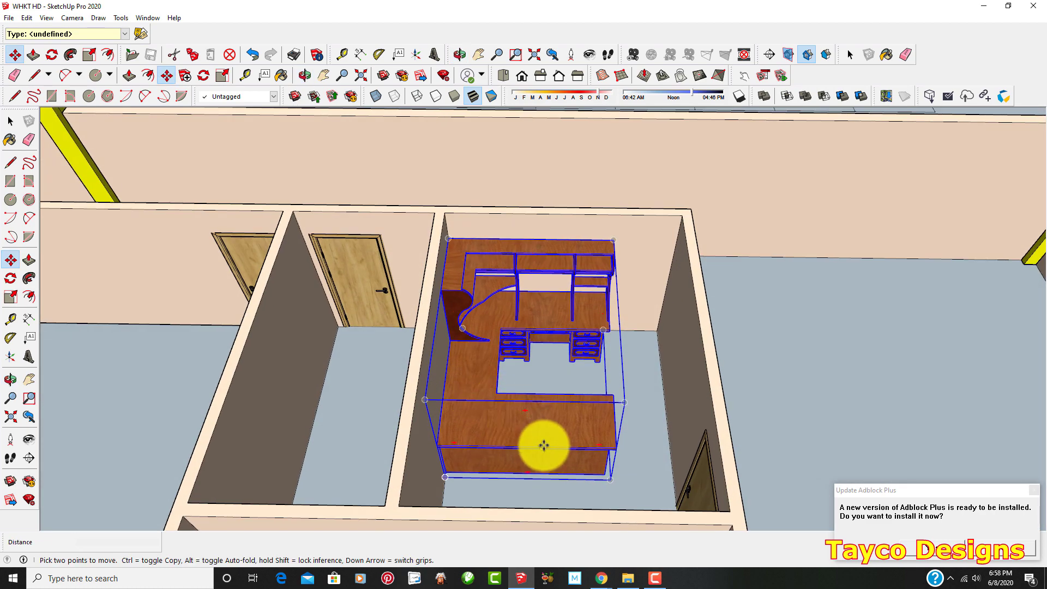
pyautogui.scroll(2, 542, 512)
pyautogui.scroll(2, 567, 485)
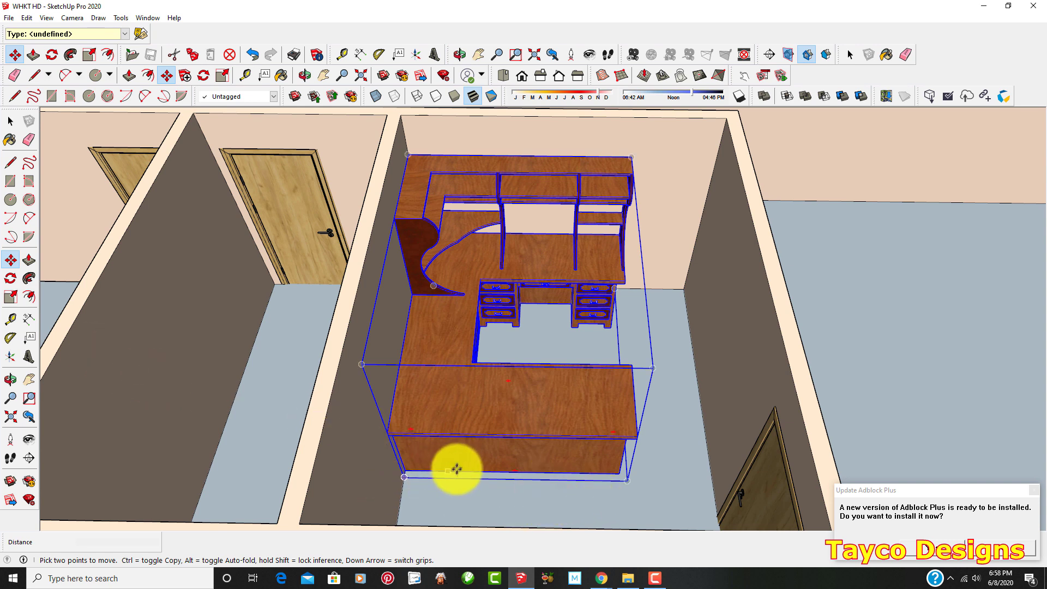
pyautogui.click(630, 483)
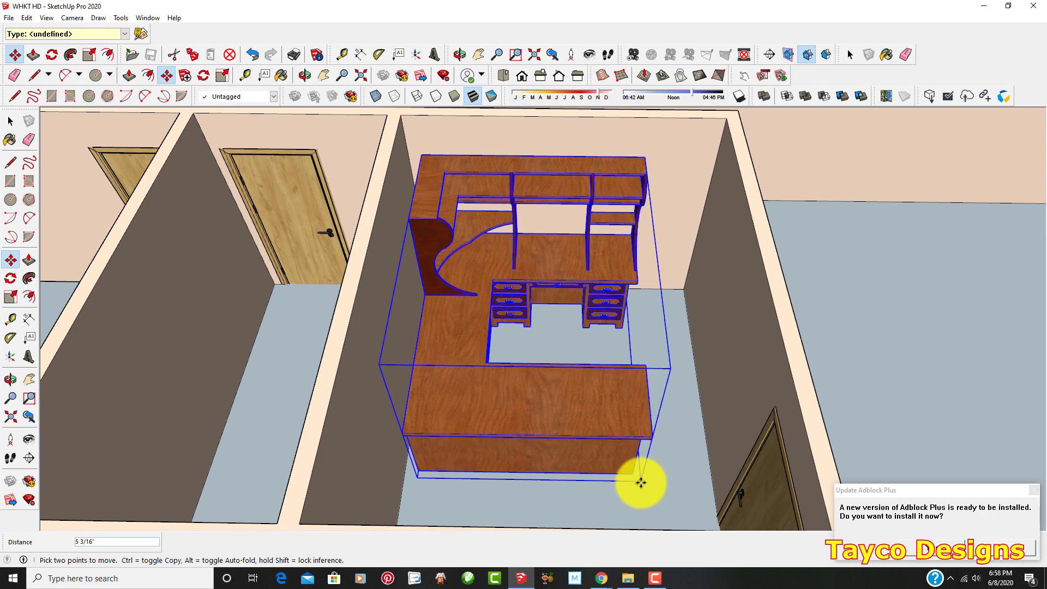
pyautogui.scroll(-6, 709, 452)
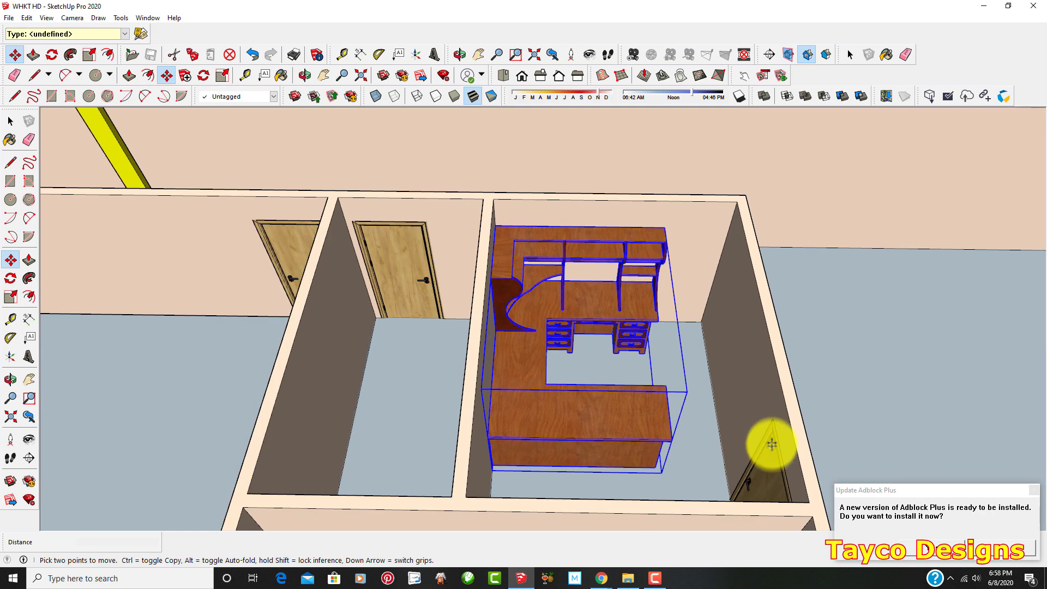
pyautogui.scroll(-2, 569, 355)
pyautogui.scroll(1, 533, 313)
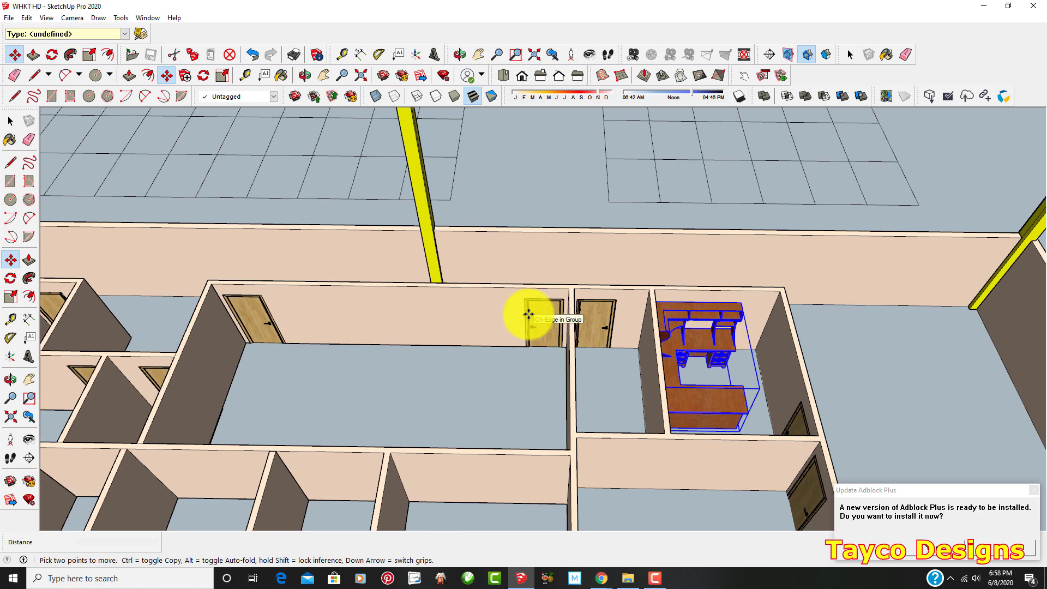
pyautogui.scroll(-3, 451, 304)
pyautogui.scroll(4, 524, 333)
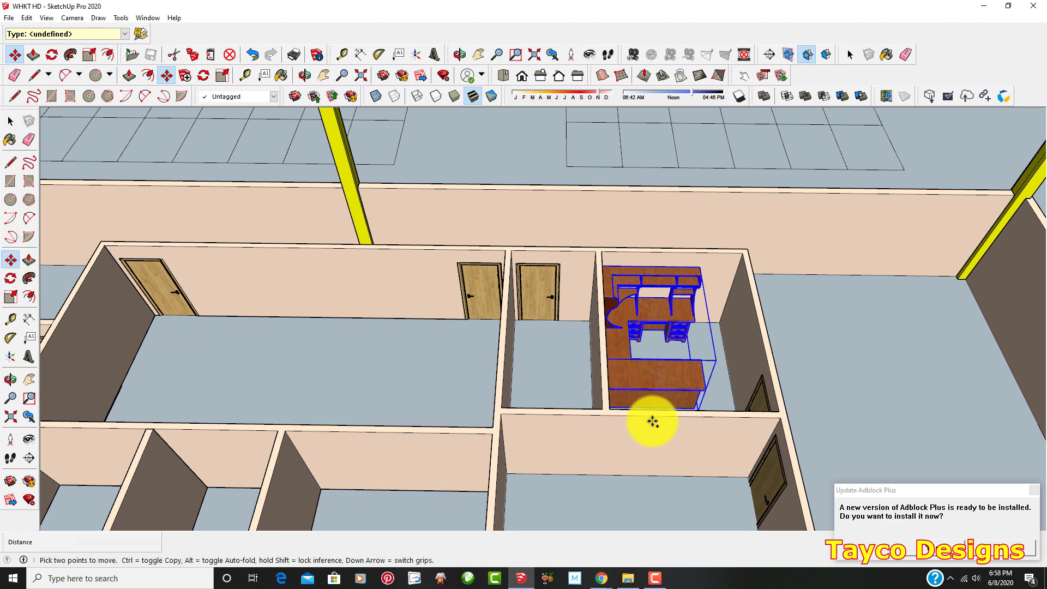
pyautogui.moveTo(650, 420); pyautogui.dragTo(704, 357, button='middle')
# - Ctrl-copy the desk left into the large room against its back wall
pyautogui.scroll(4, 704, 356)
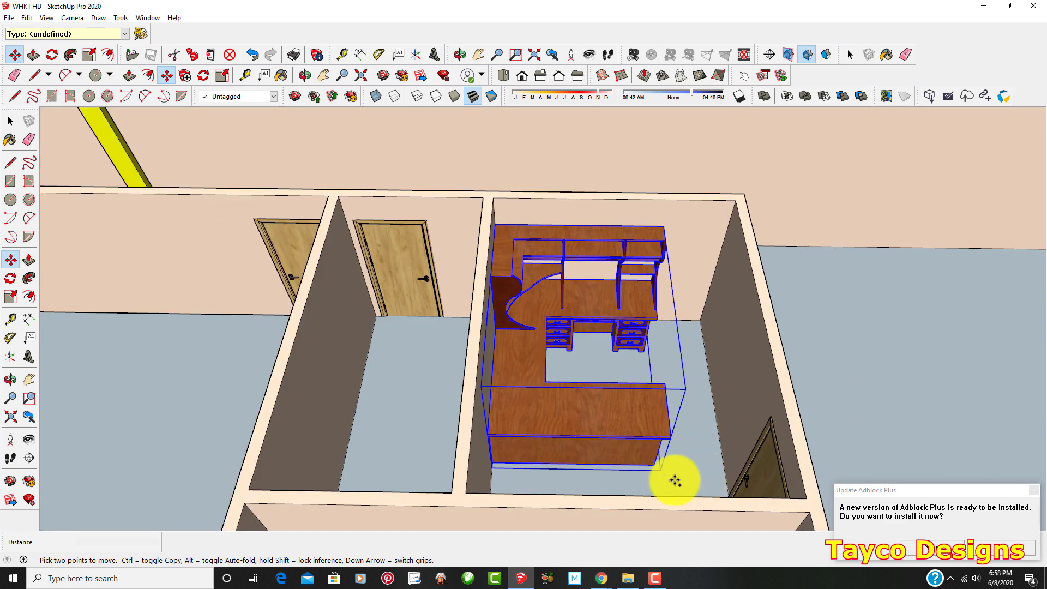
pyautogui.scroll(-3, 663, 473)
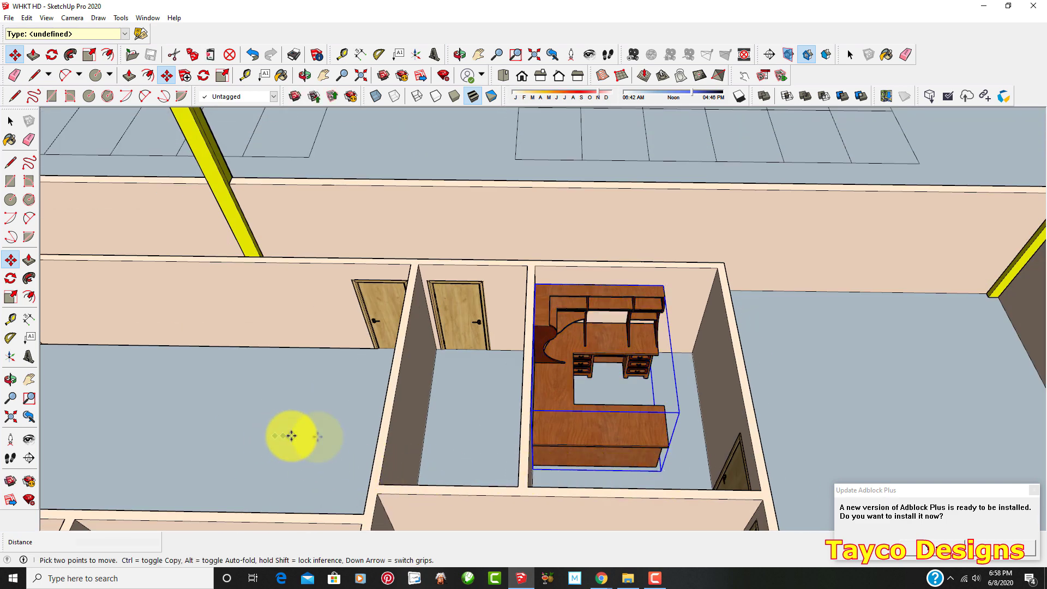
pyautogui.click(659, 473)
pyautogui.press('ctrl')
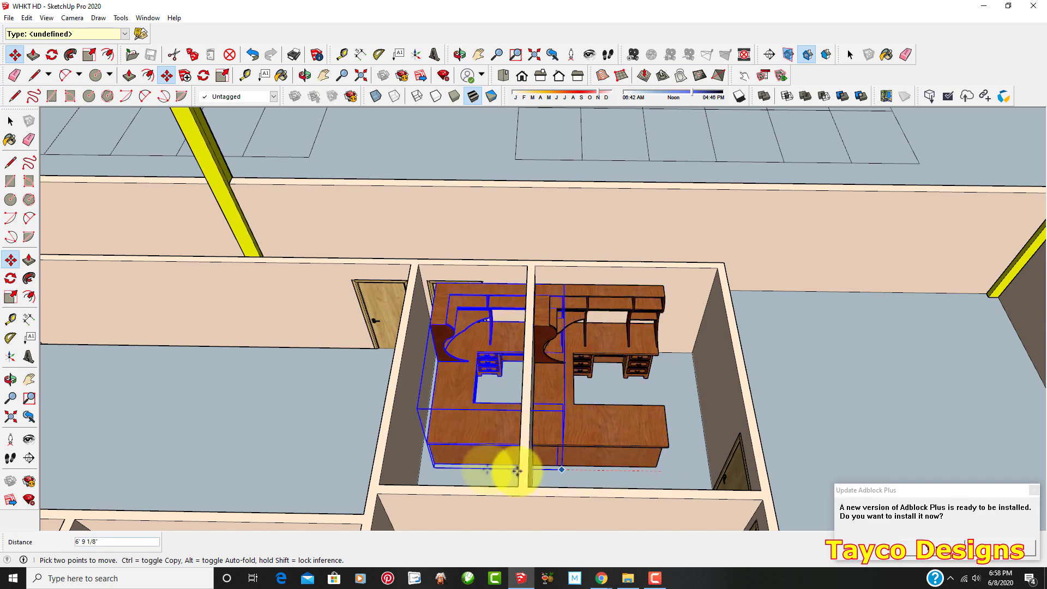
pyautogui.scroll(-5, 381, 469)
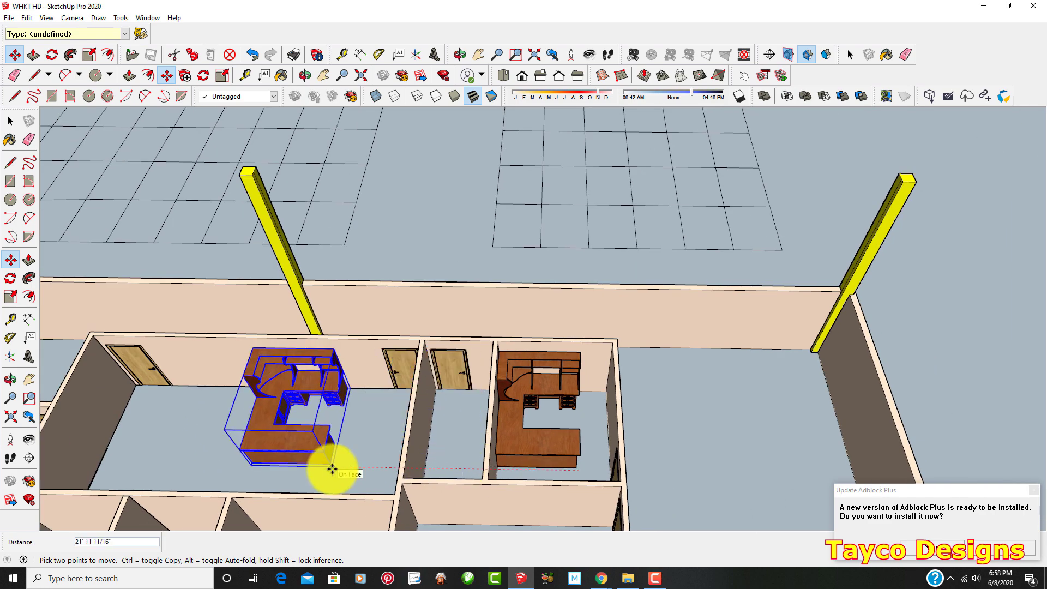
pyautogui.click(332, 469)
pyautogui.scroll(-3, 138, 416)
pyautogui.scroll(3, 240, 452)
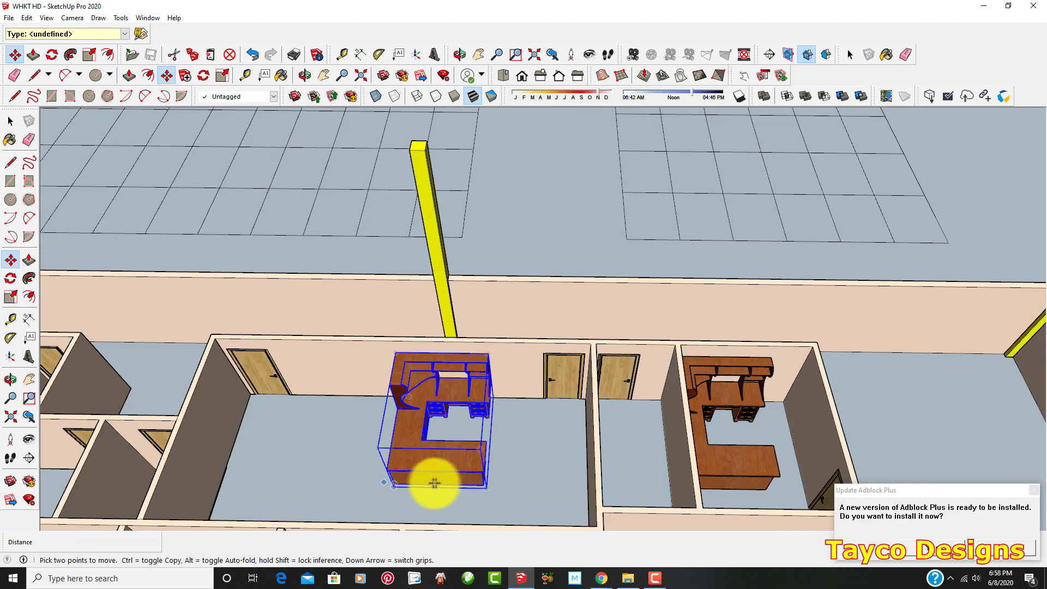
pyautogui.scroll(2, 458, 491)
pyautogui.scroll(-4, 545, 470)
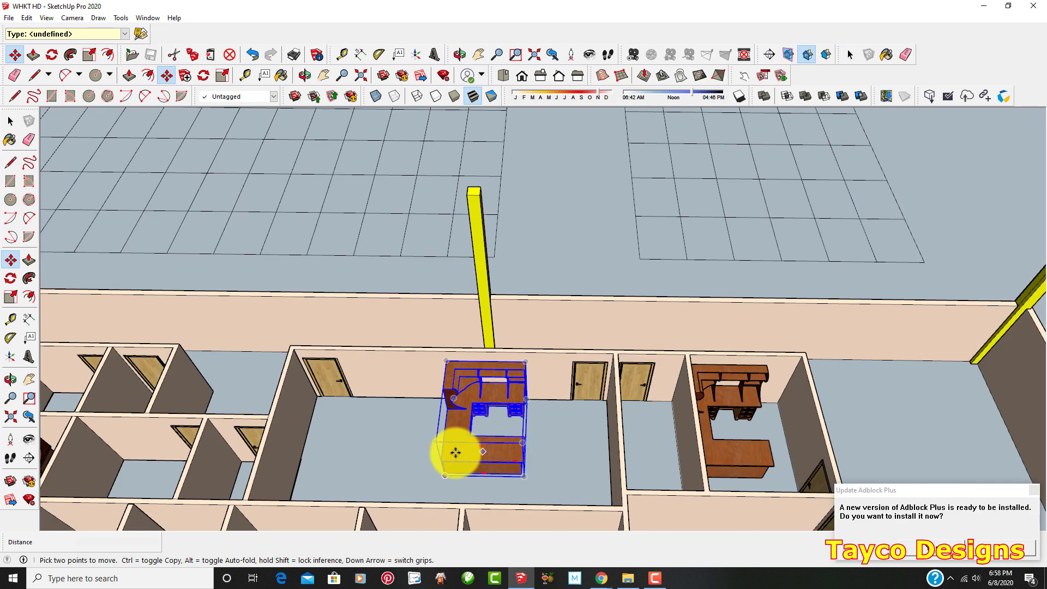
pyautogui.scroll(-3, 464, 480)
pyautogui.scroll(5, 480, 436)
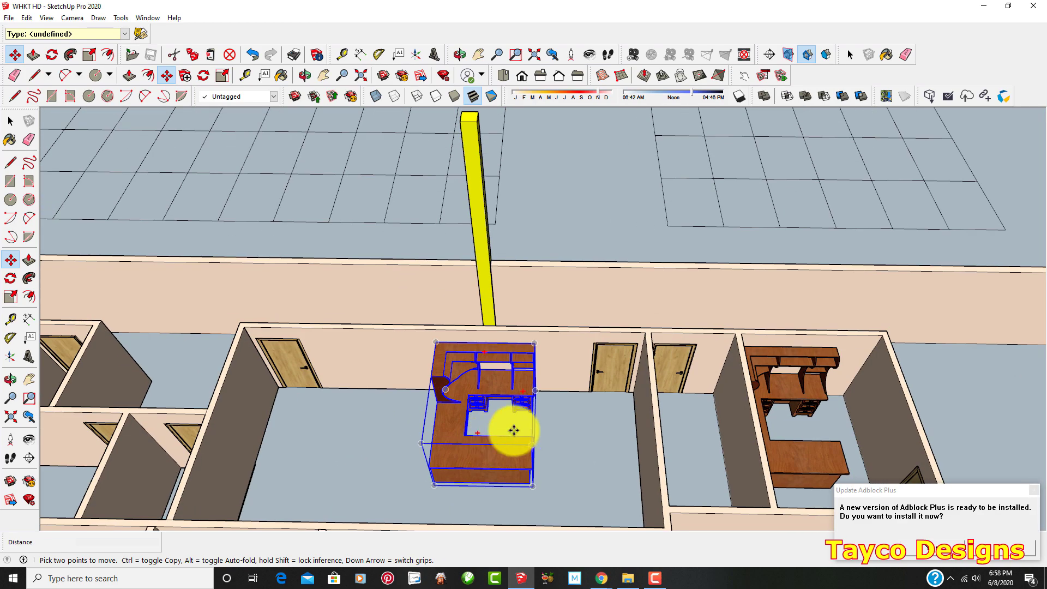
pyautogui.scroll(-2, 510, 429)
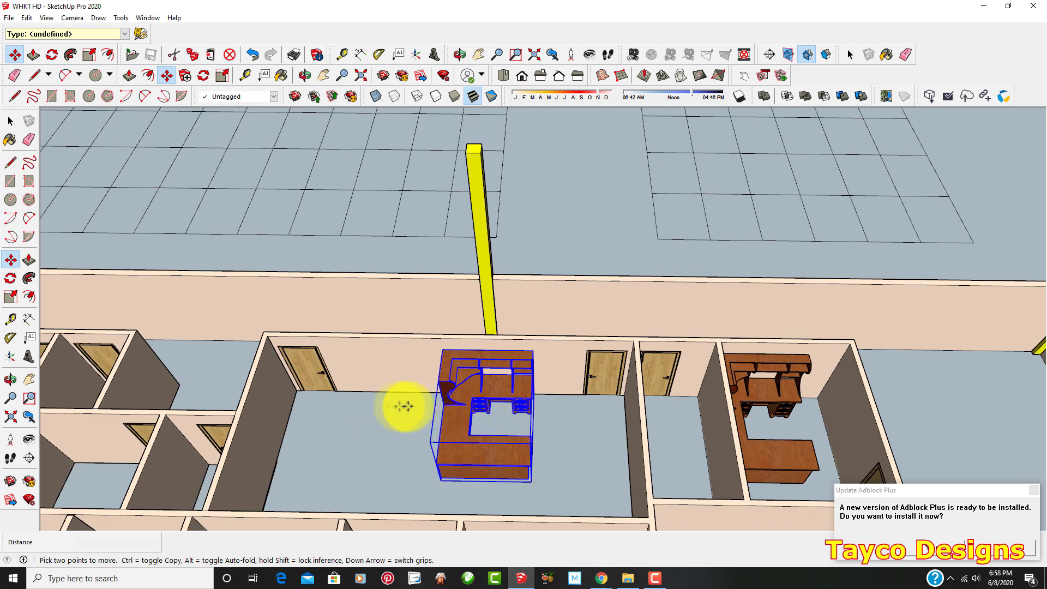
pyautogui.scroll(-4, 404, 406)
pyautogui.scroll(4, 365, 427)
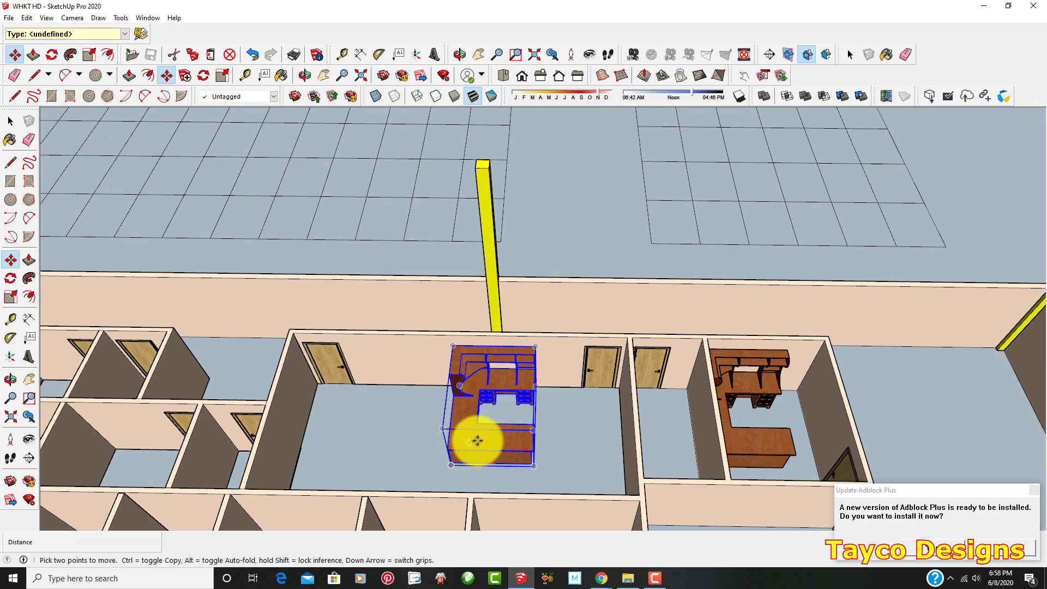
pyautogui.scroll(-2, 507, 433)
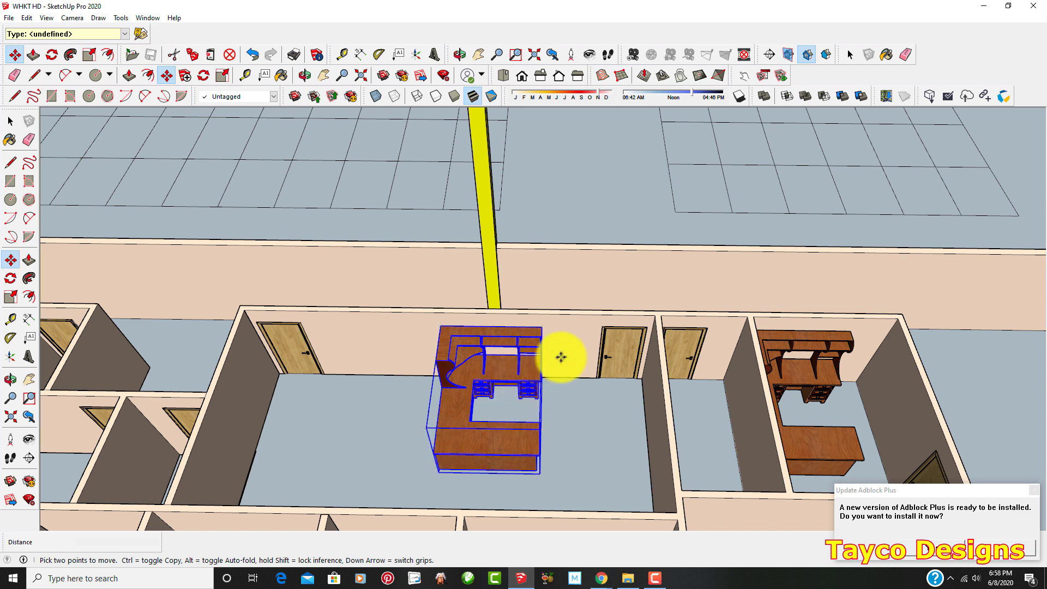
pyautogui.scroll(3, 436, 398)
pyautogui.scroll(-2, 509, 384)
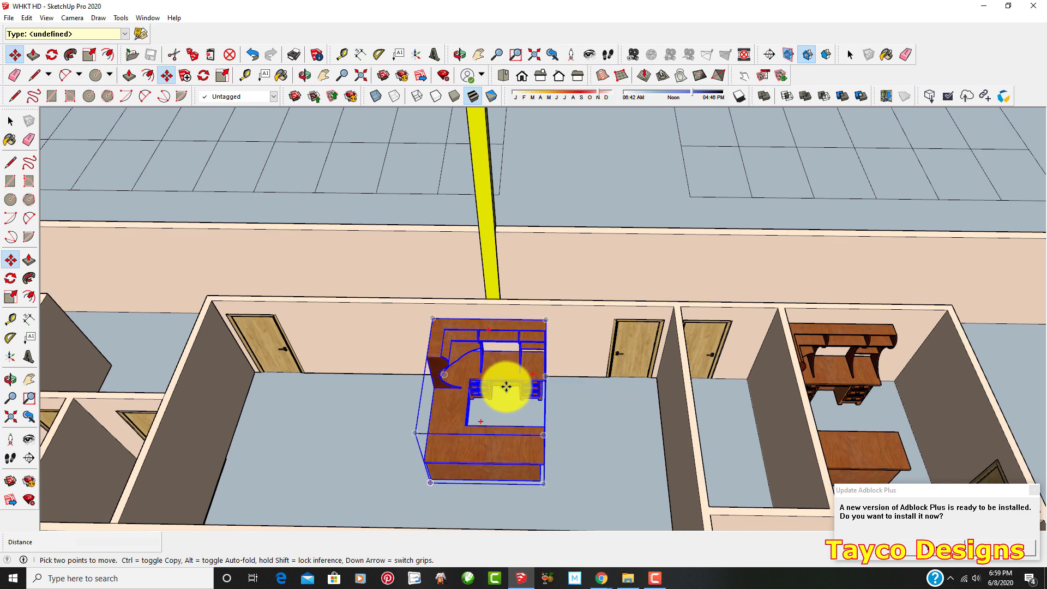
pyautogui.scroll(2, 472, 414)
pyautogui.scroll(-2, 584, 490)
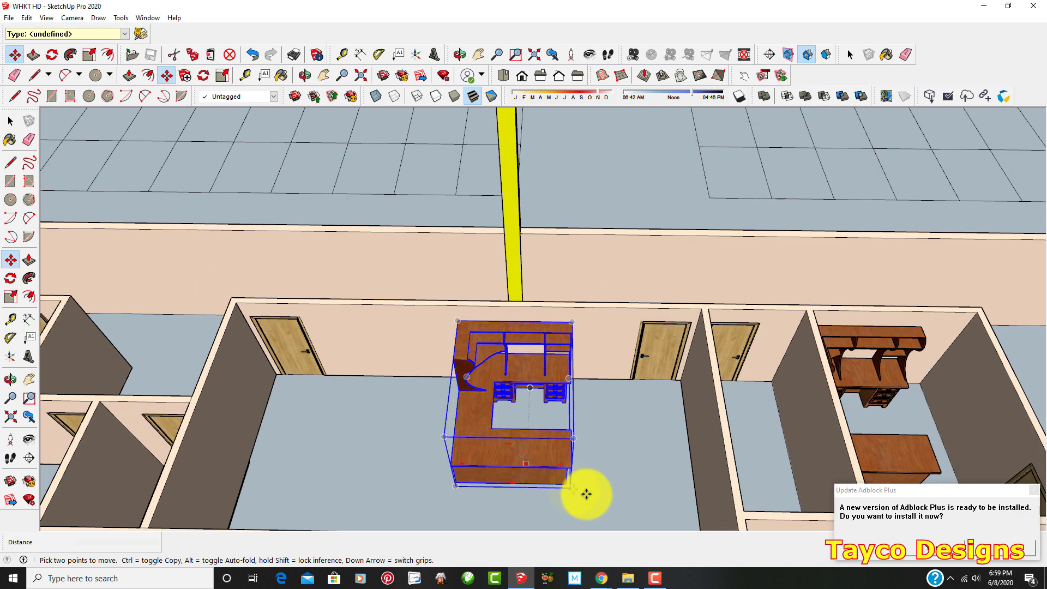
pyautogui.scroll(3, 579, 488)
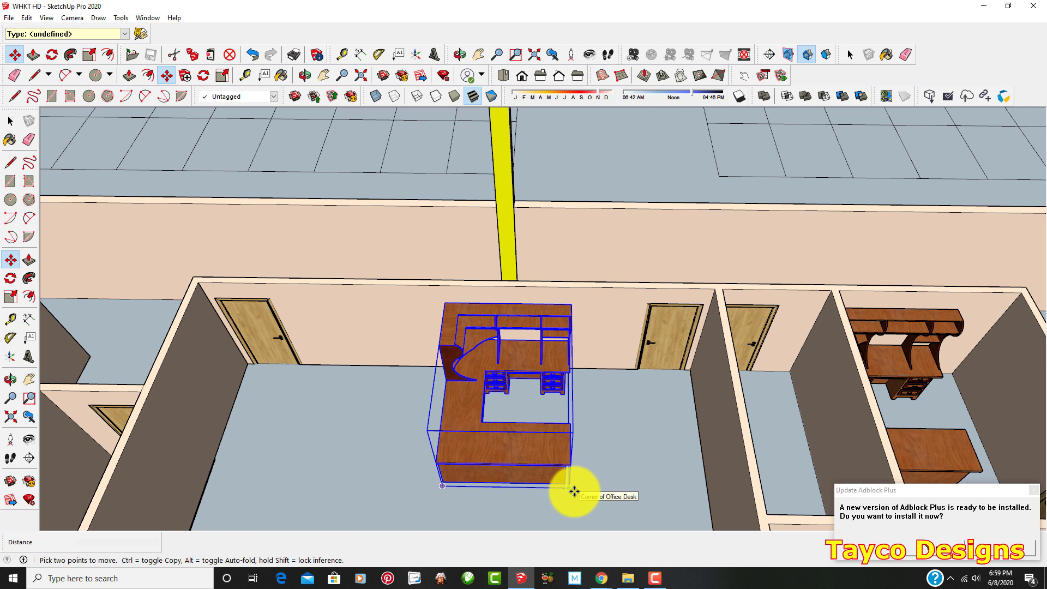
# - Shift the copied desk about 1' 8" to the right
pyautogui.click(575, 491)
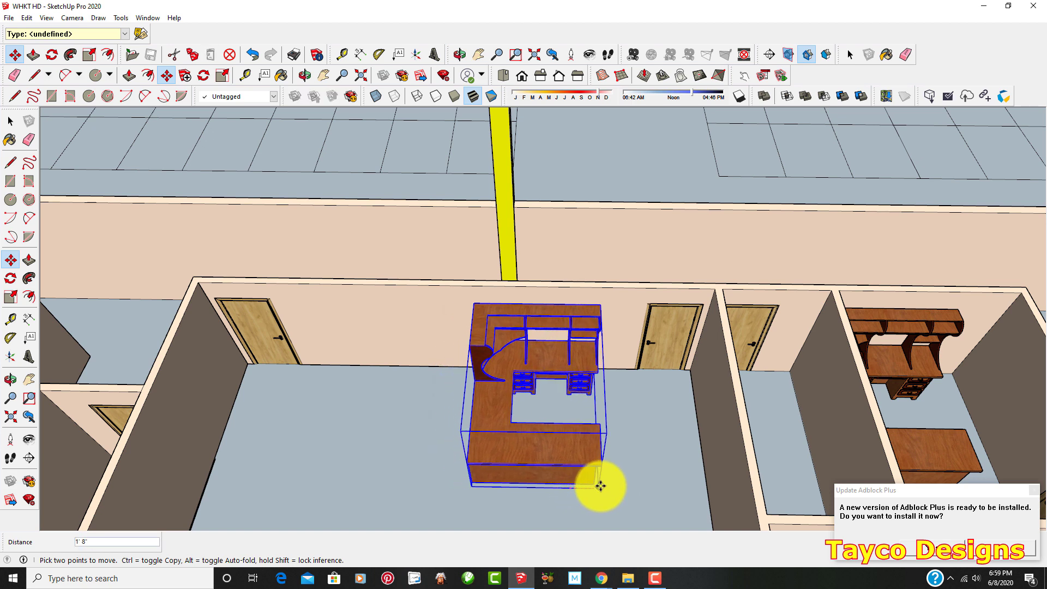
pyautogui.click(601, 485)
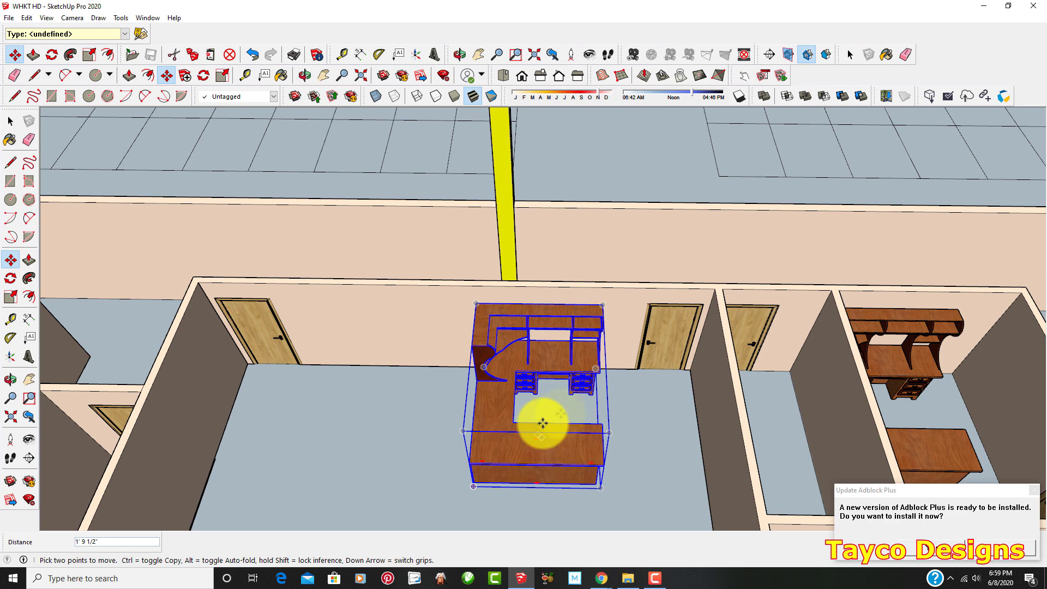
pyautogui.scroll(-5, 542, 423)
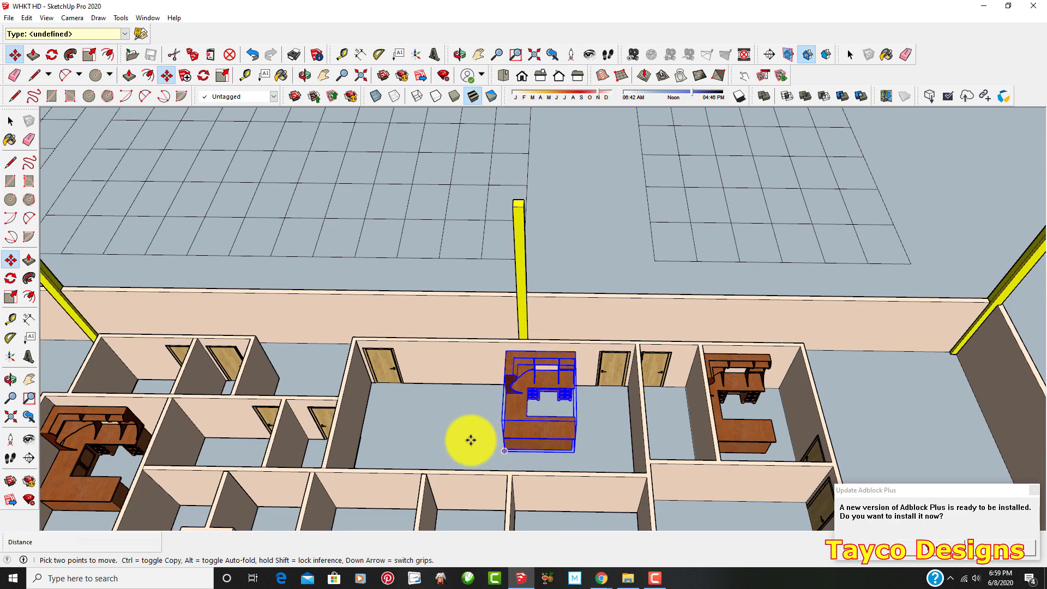
pyautogui.scroll(5, 471, 440)
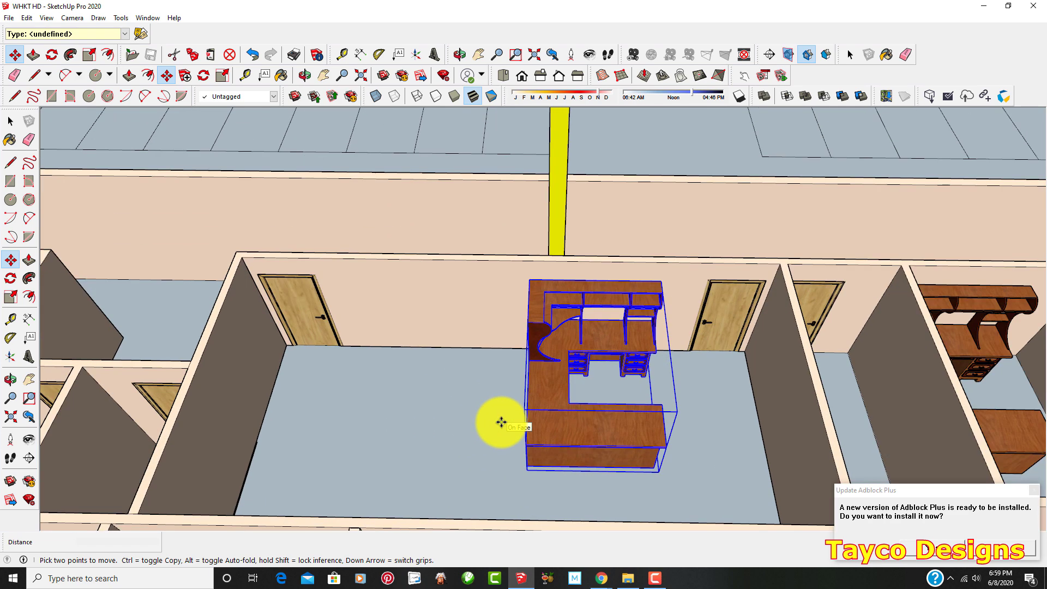
pyautogui.scroll(1, 501, 423)
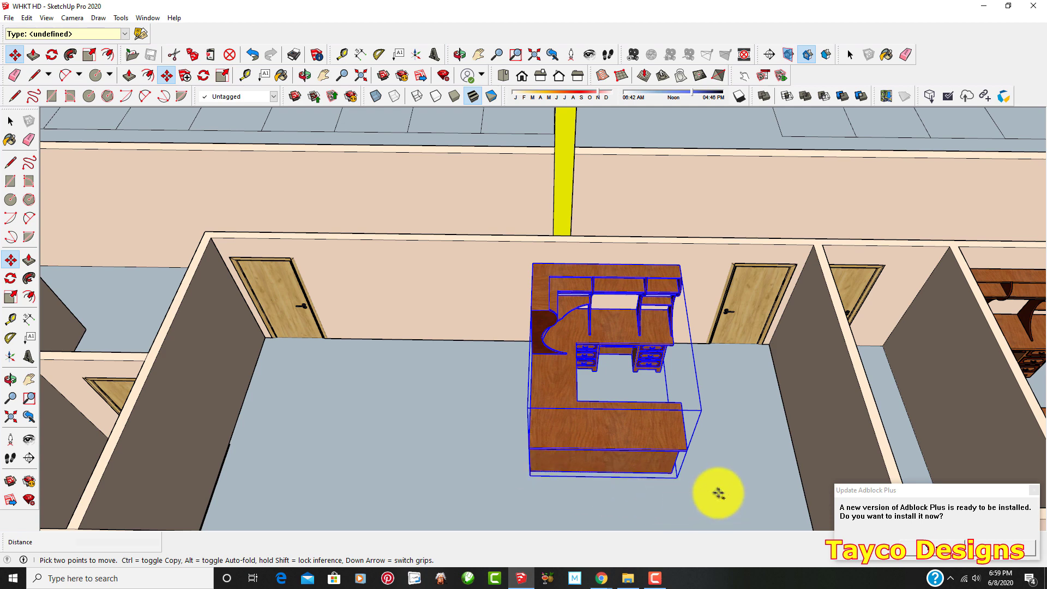
# - Ctrl-copy the desk to a spot just left of itself
pyautogui.click(678, 479)
pyautogui.press('ctrl')
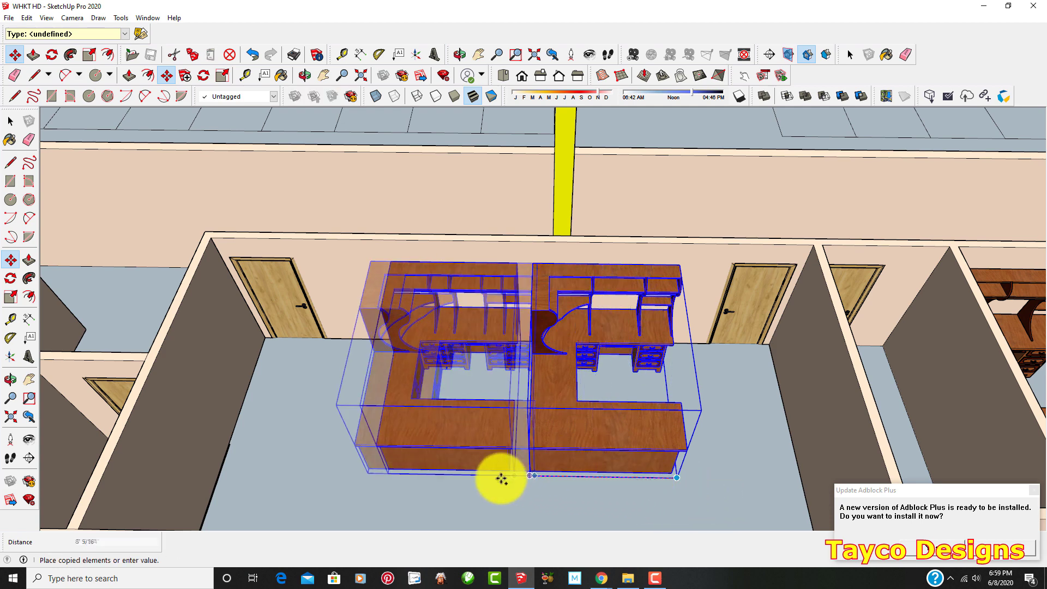
pyautogui.click(484, 480)
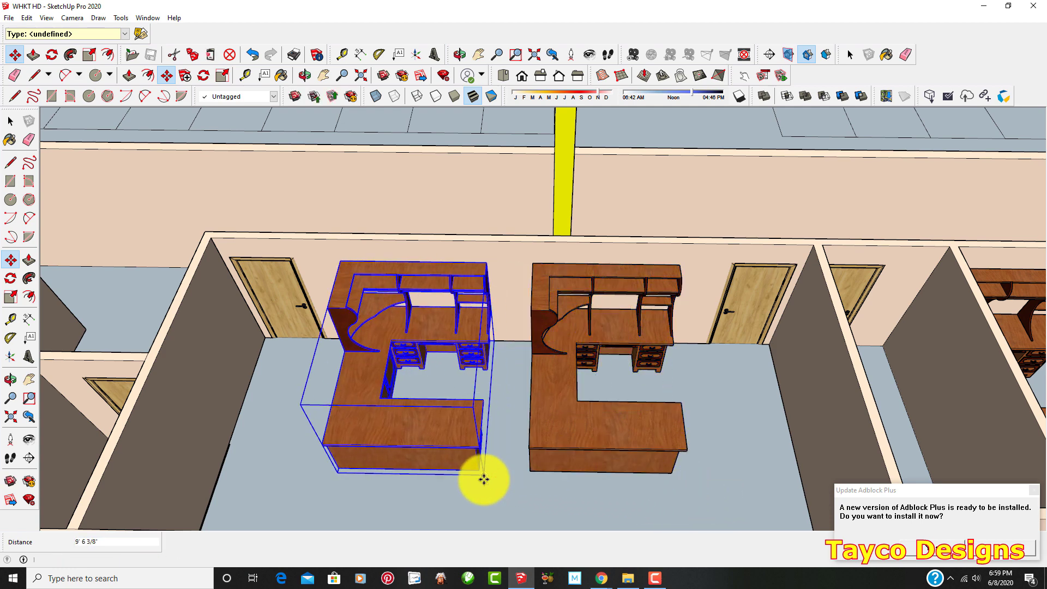
# - Flip the new copy along the component's red axis, undoing a mistaken green flip
pyautogui.rightClick(453, 447)
pyautogui.moveTo(480, 413)
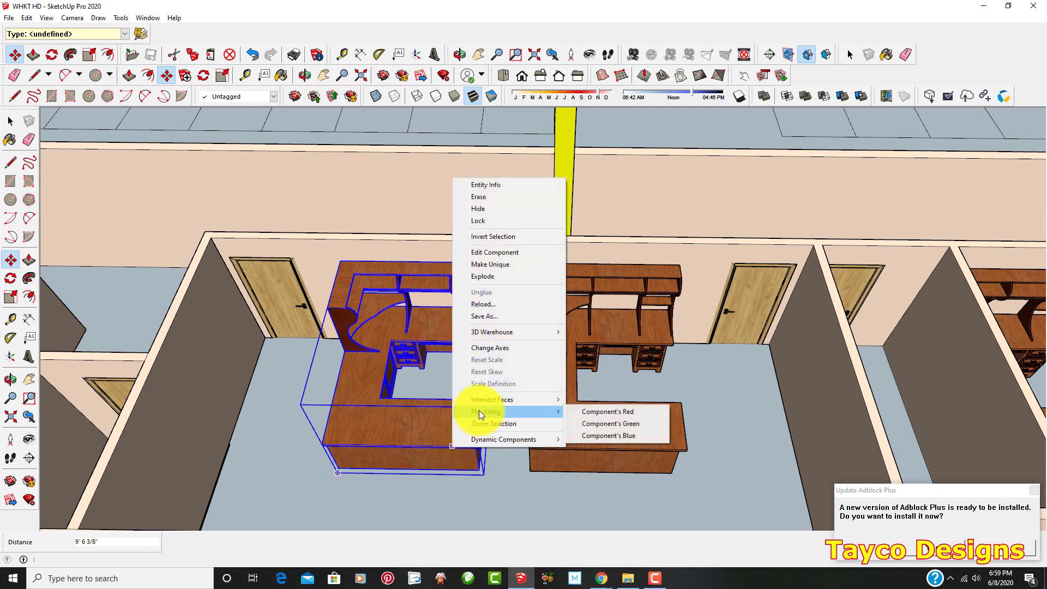
pyautogui.click(581, 424)
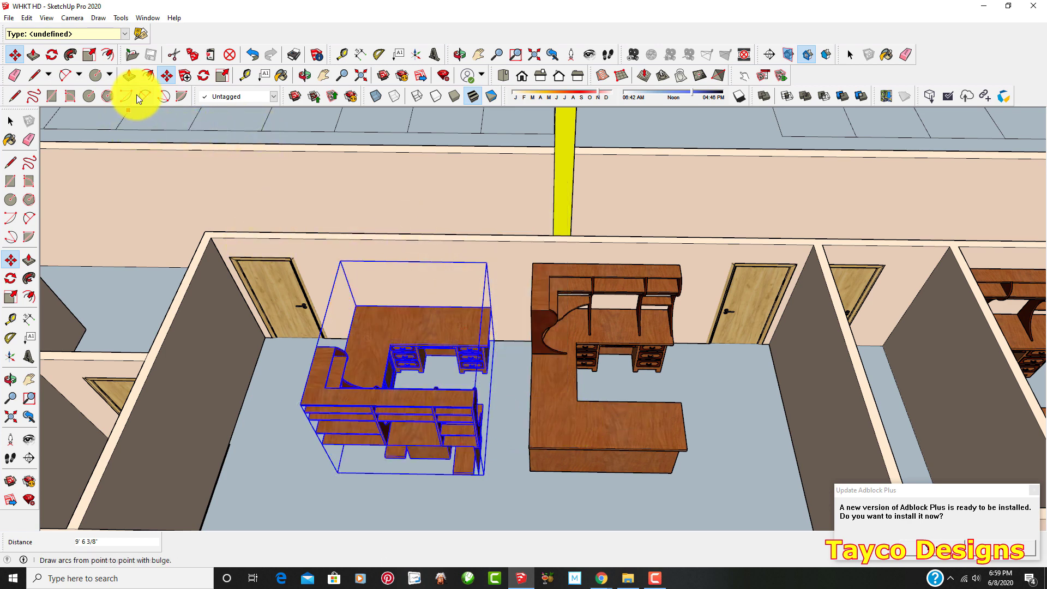
pyautogui.click(253, 55)
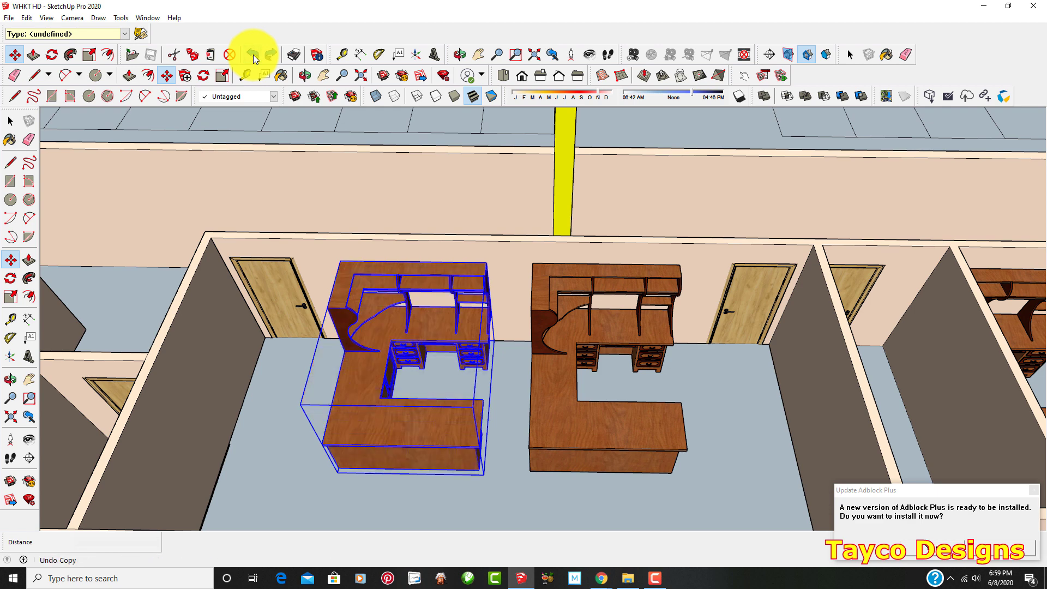
pyautogui.rightClick(445, 450)
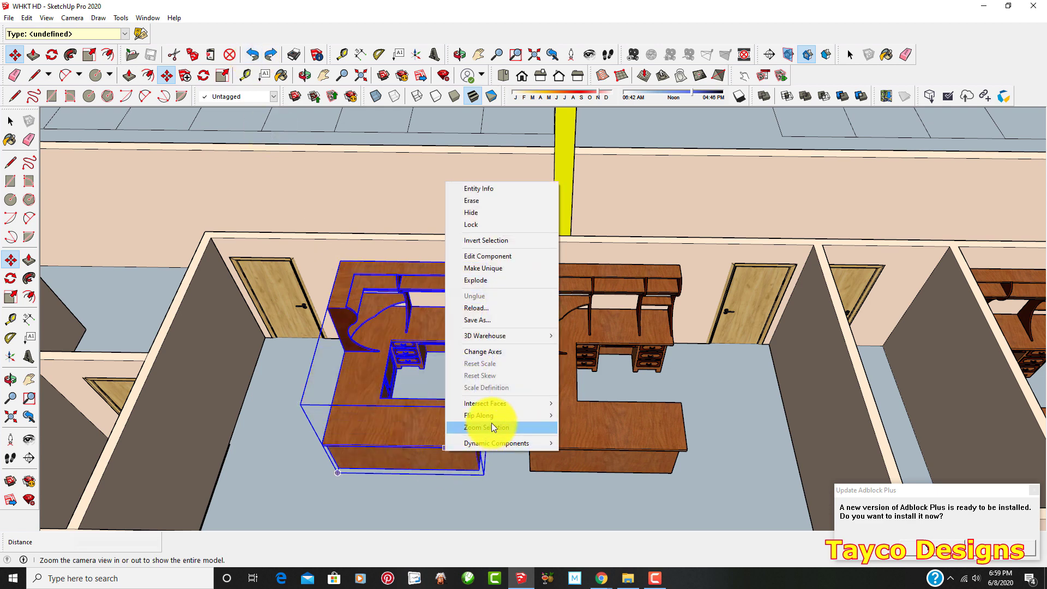
pyautogui.moveTo(493, 417)
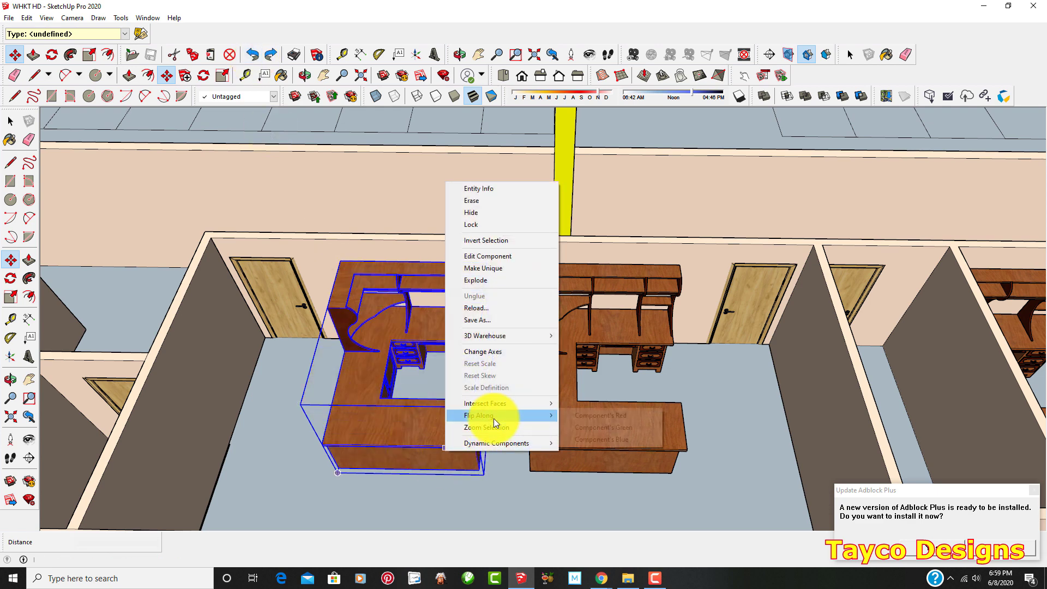
pyautogui.click(589, 416)
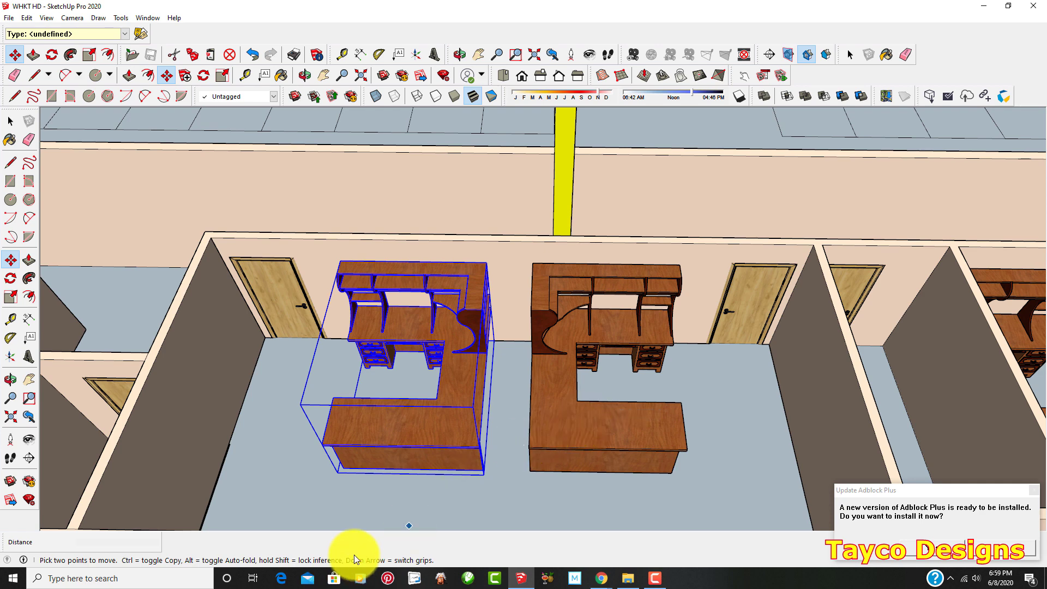
# - Move the mirrored desk by its bottom corner until it butts against the original desk
pyautogui.scroll(4, 456, 503)
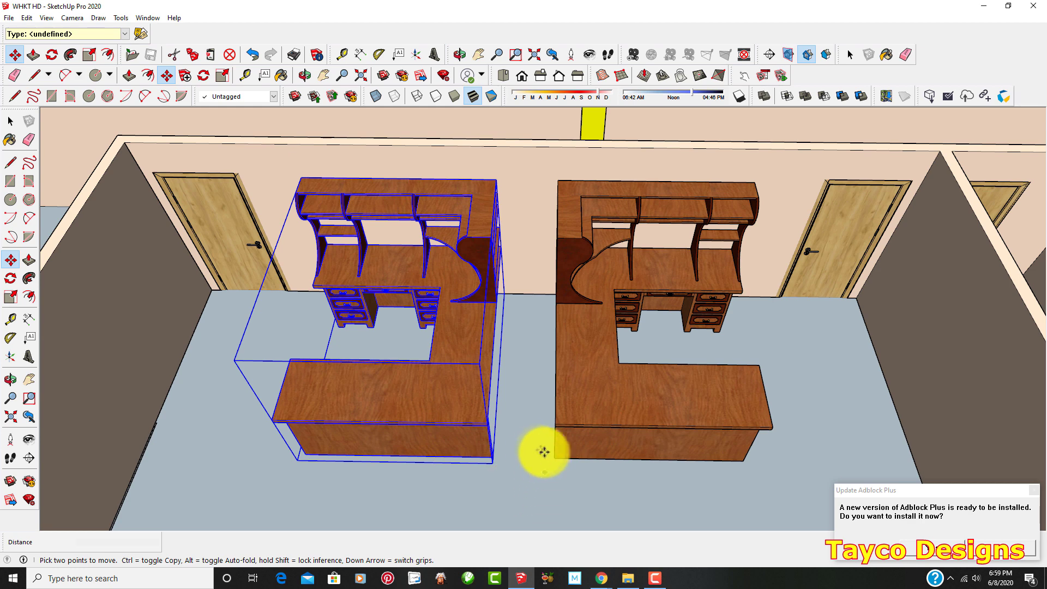
pyautogui.click(493, 464)
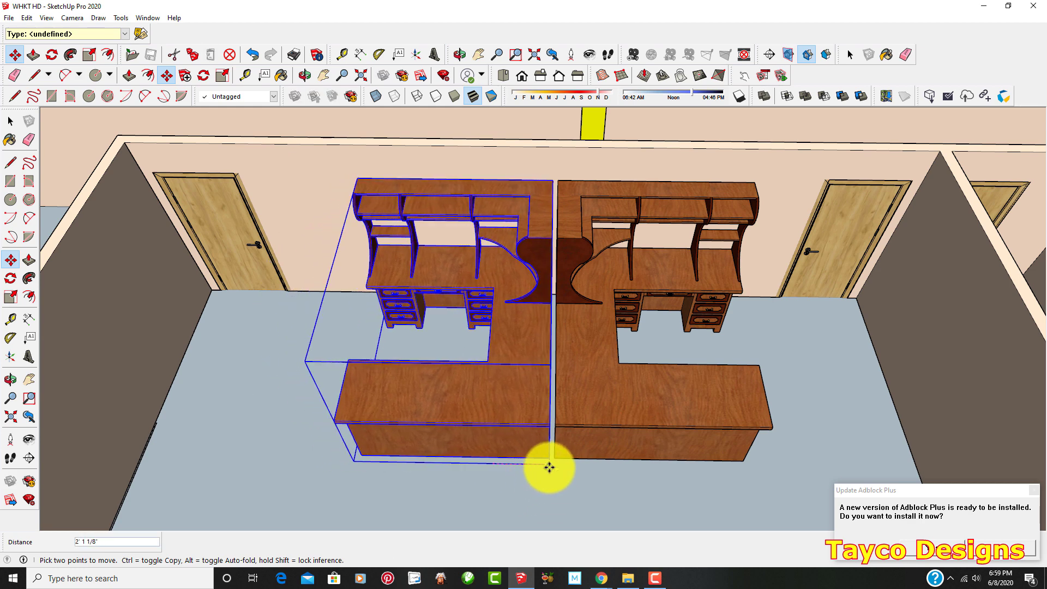
pyautogui.click(555, 467)
pyautogui.scroll(-2, 507, 479)
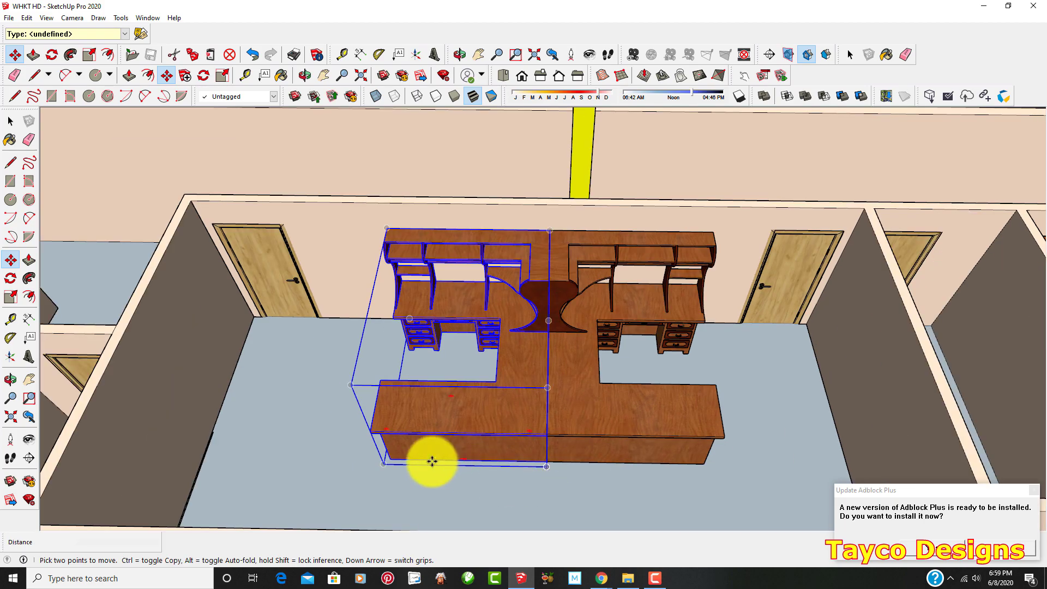
pyautogui.scroll(-5, 428, 458)
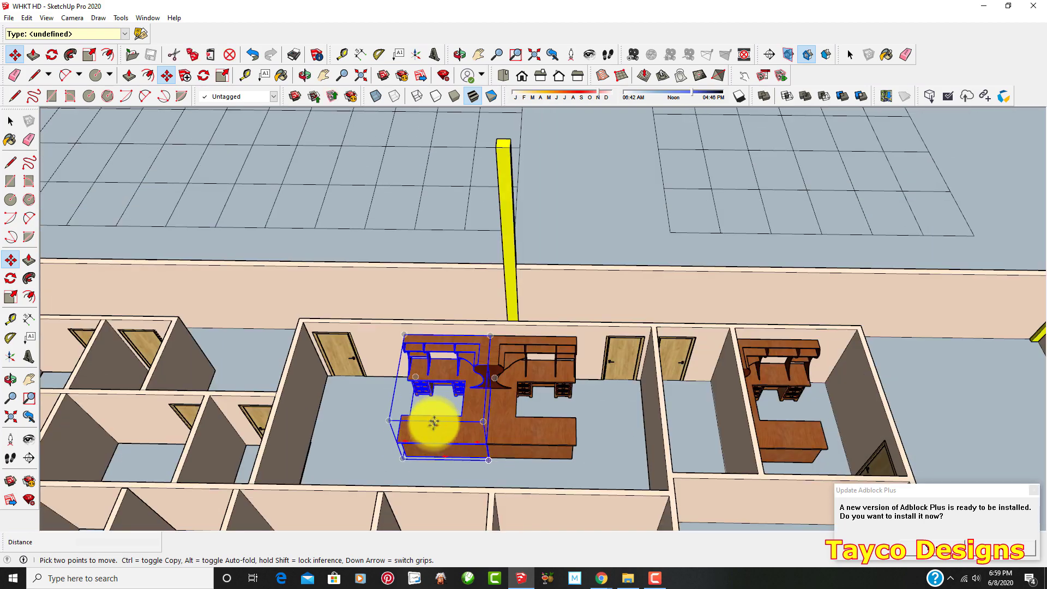
pyautogui.scroll(5, 518, 398)
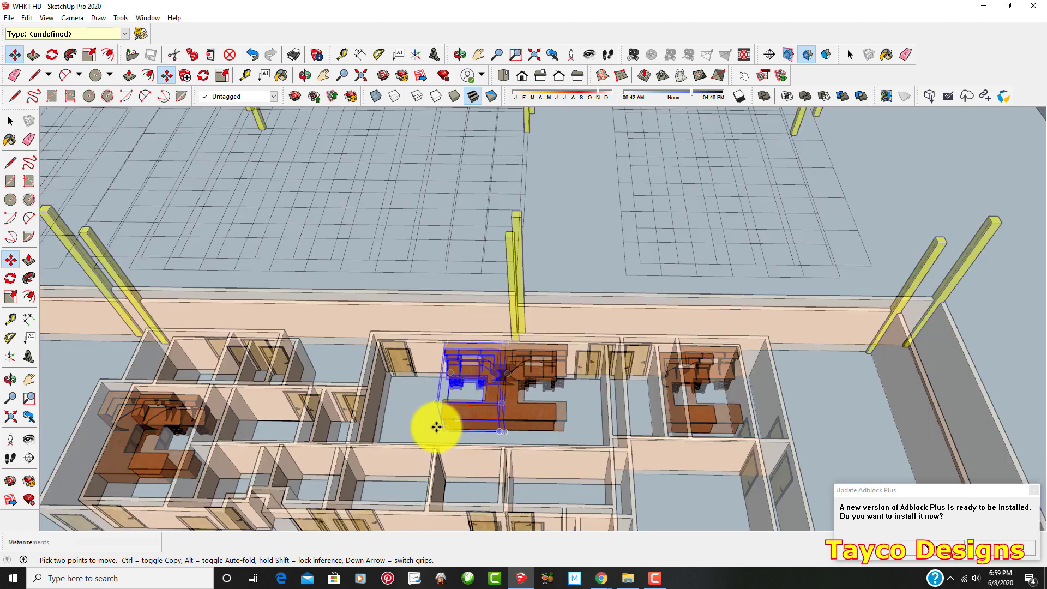
pyautogui.scroll(3, 442, 425)
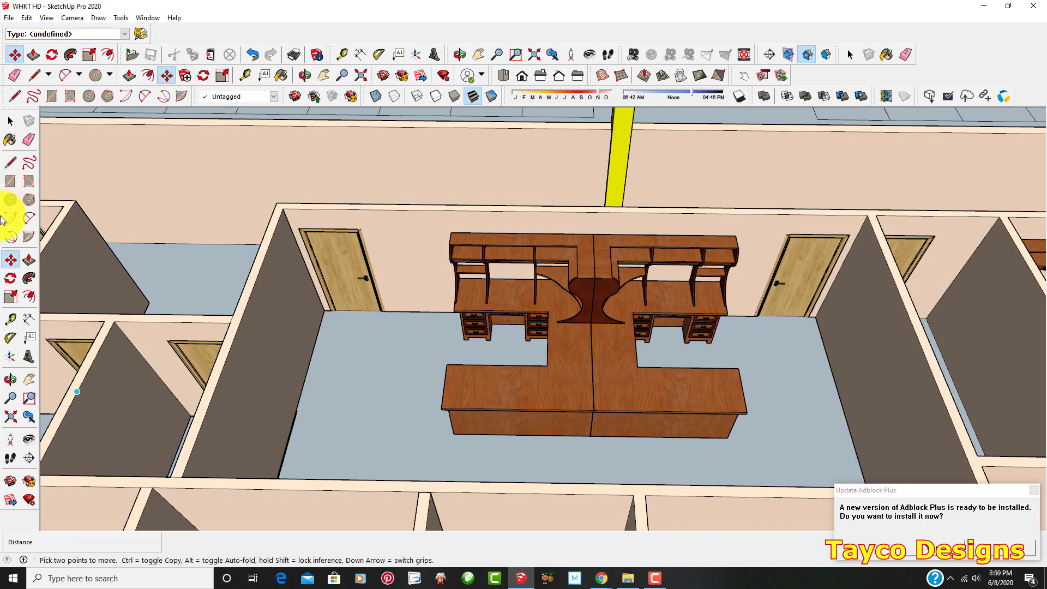
# - Search 3D Warehouse for 'office chair' and browse the results
pyautogui.click(10, 120)
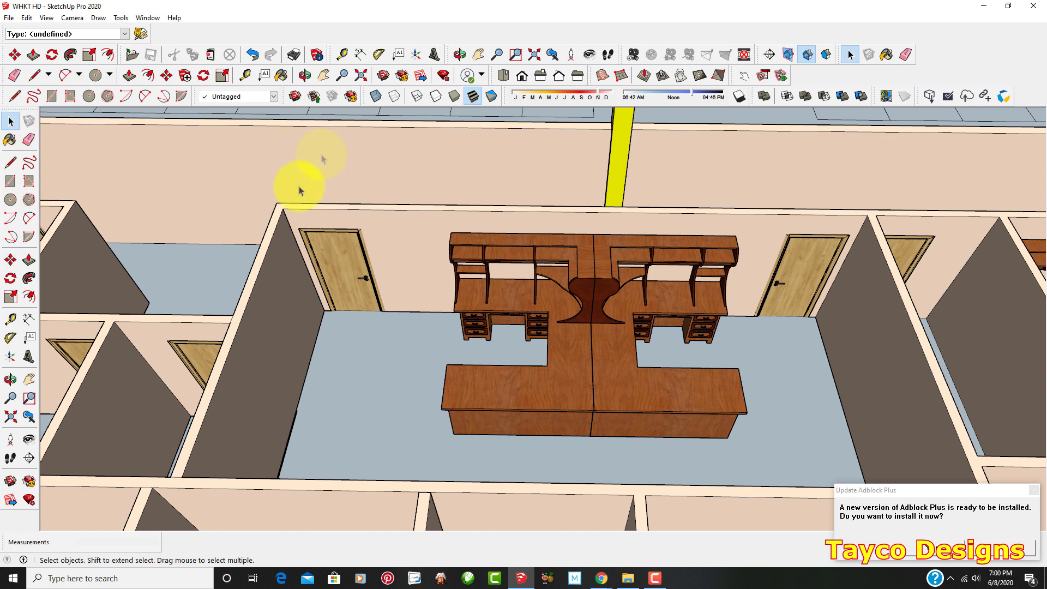
pyautogui.scroll(-1, 505, 376)
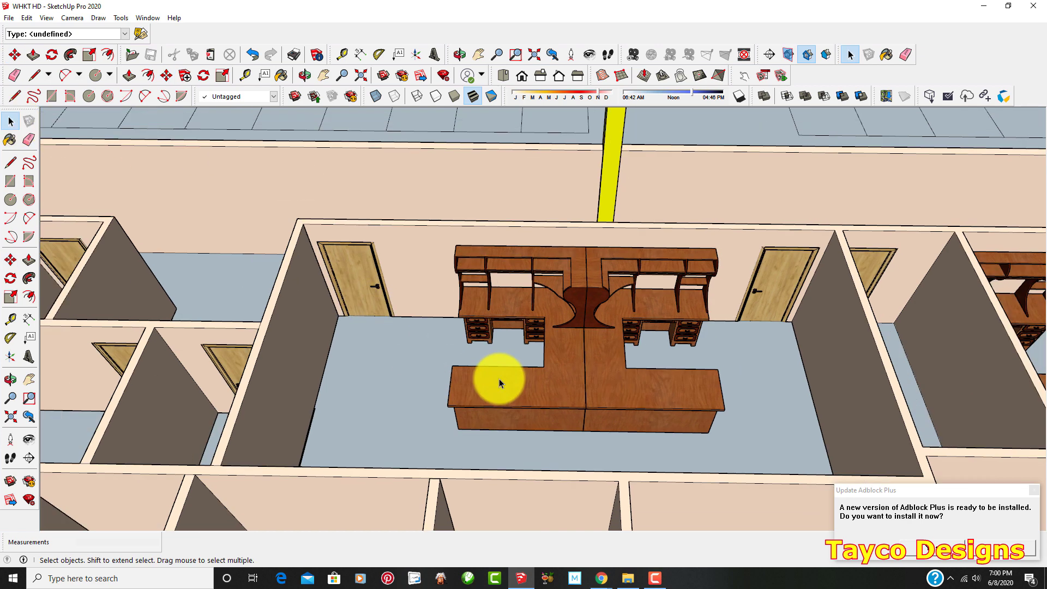
pyautogui.click(386, 72)
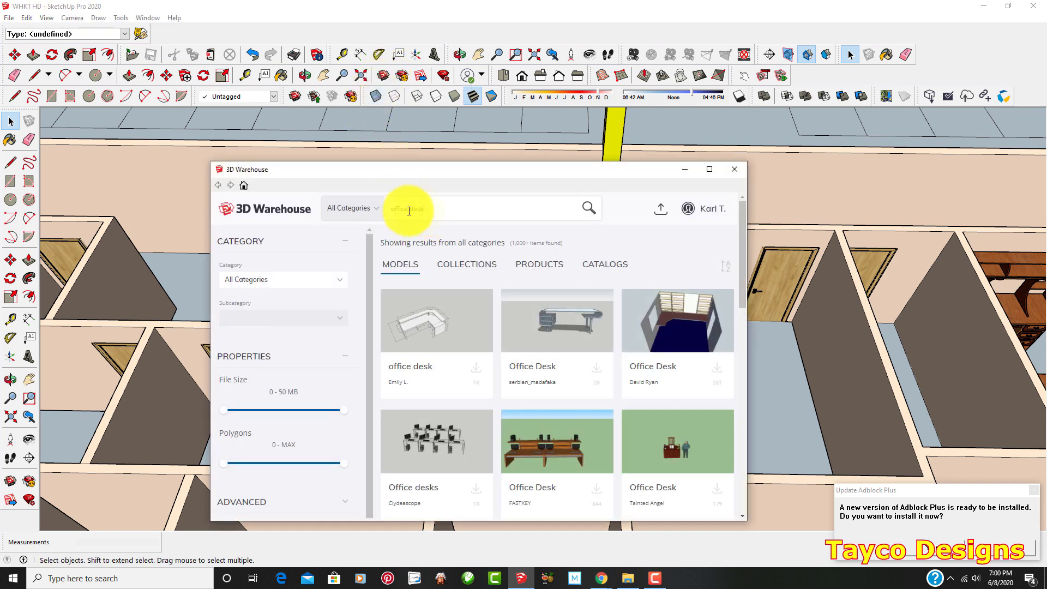
pyautogui.write('o')
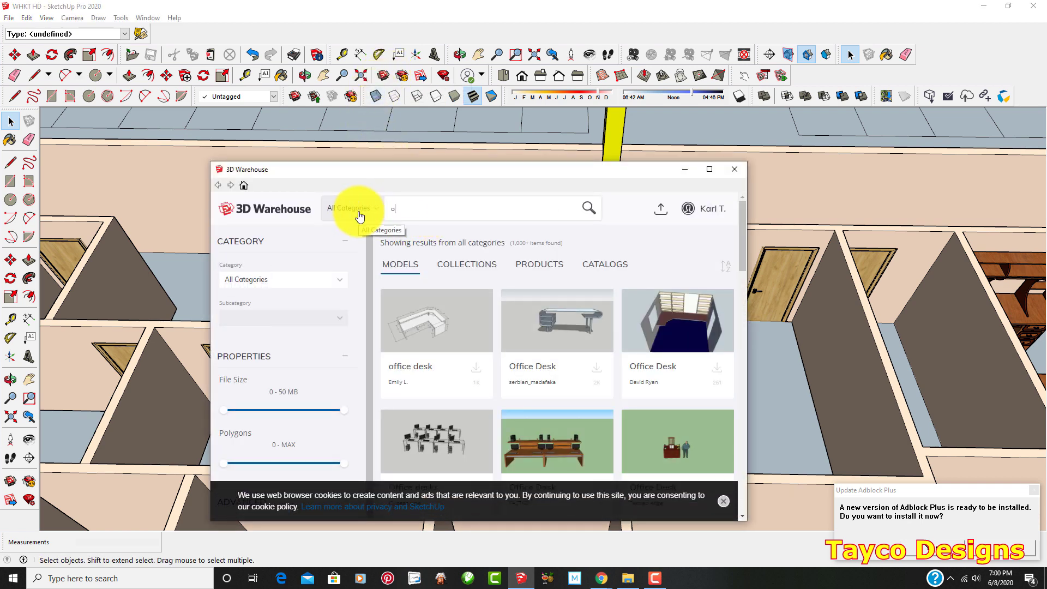
pyautogui.write('ffice')
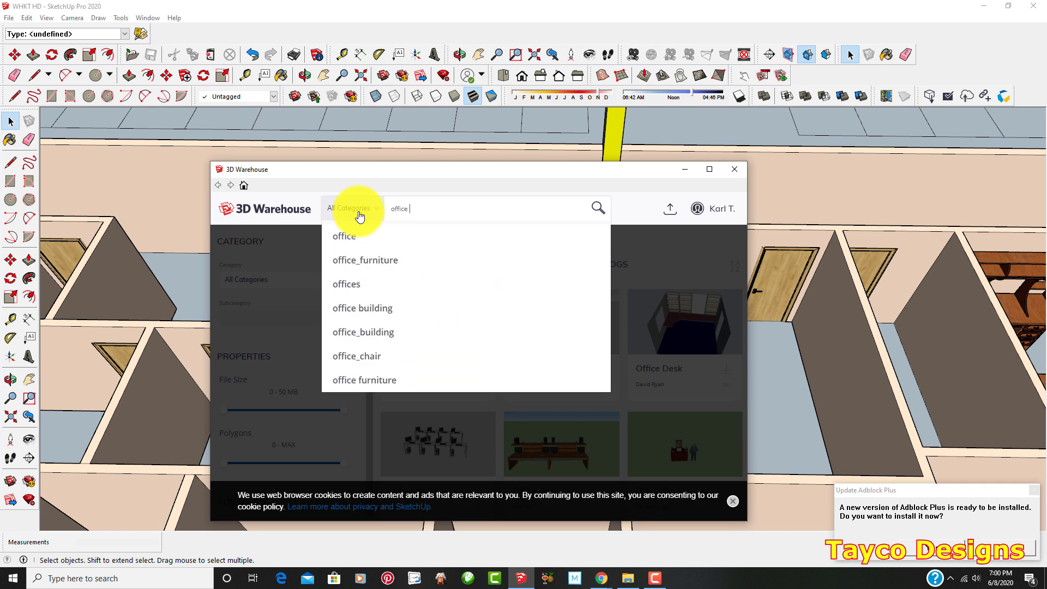
pyautogui.write(' chair')
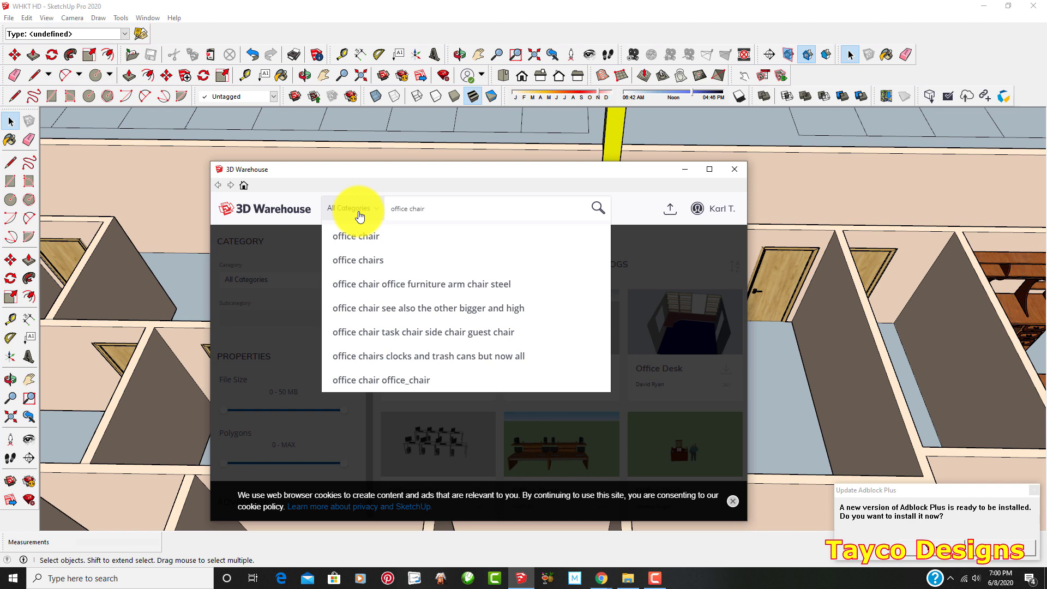
pyautogui.press('Return')
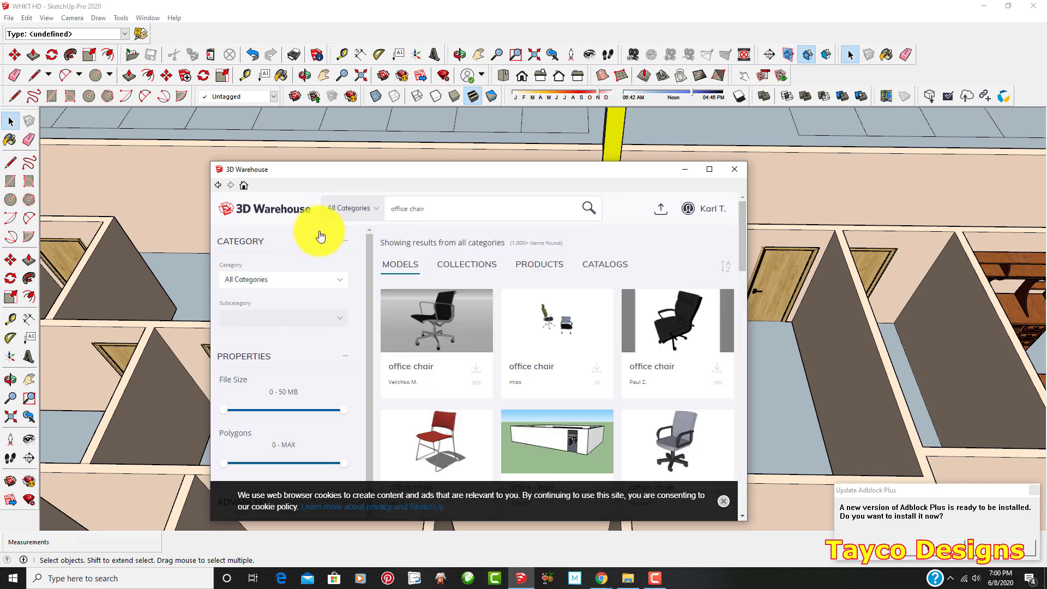
pyautogui.scroll(-3, 320, 232)
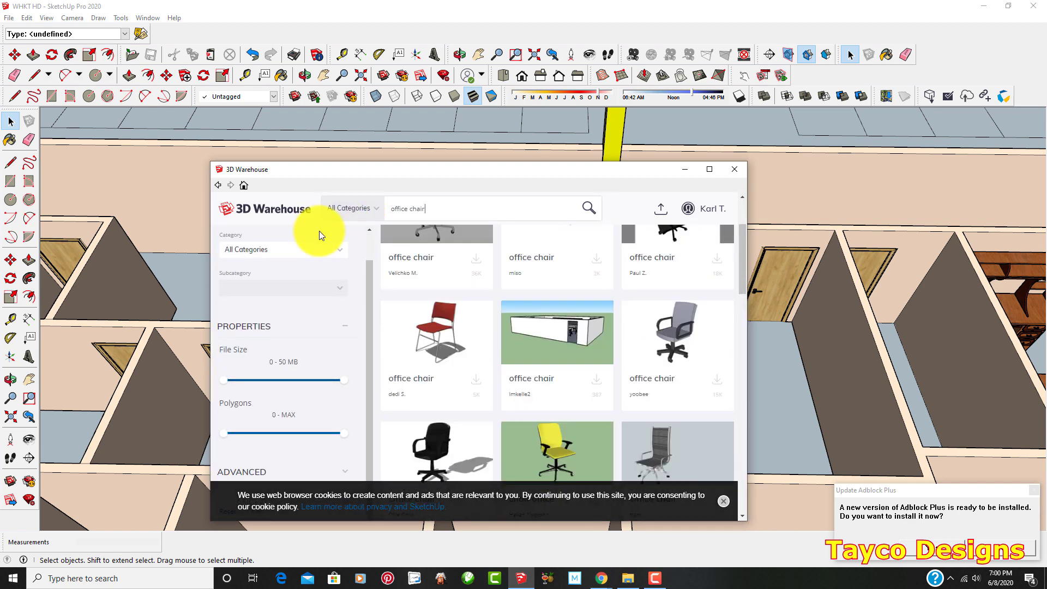
pyautogui.scroll(-5, 320, 235)
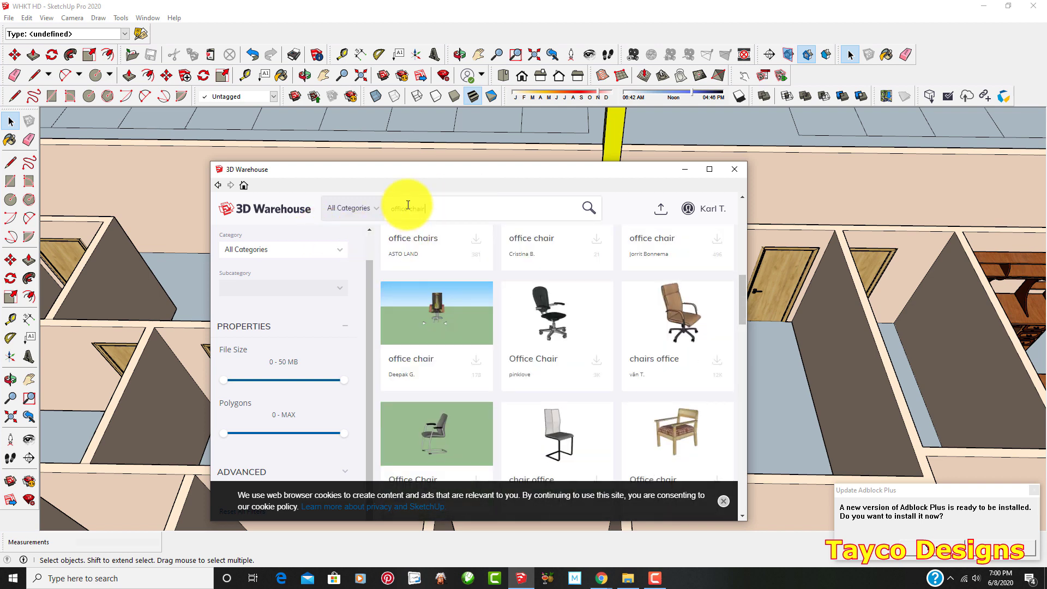
# - Download the 'chairs office' model and load it into the current model
pyautogui.click(671, 310)
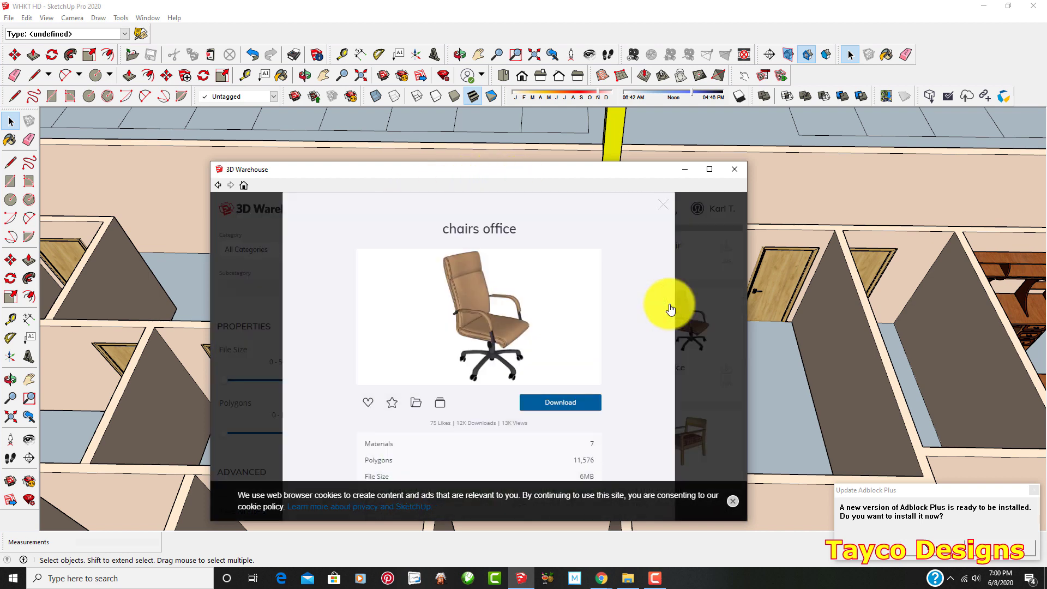
pyautogui.click(556, 403)
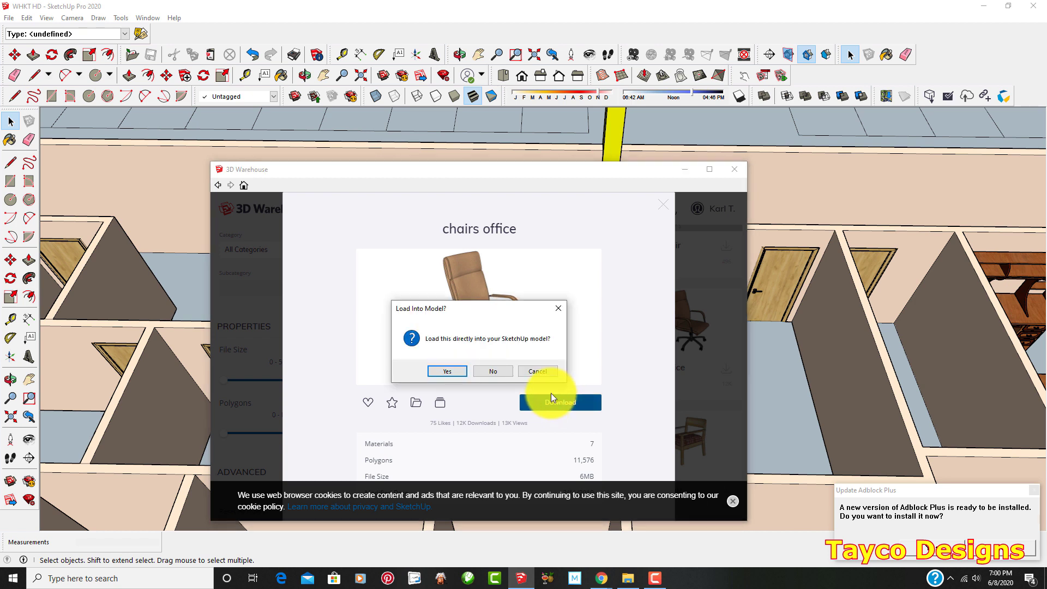
pyautogui.click(447, 371)
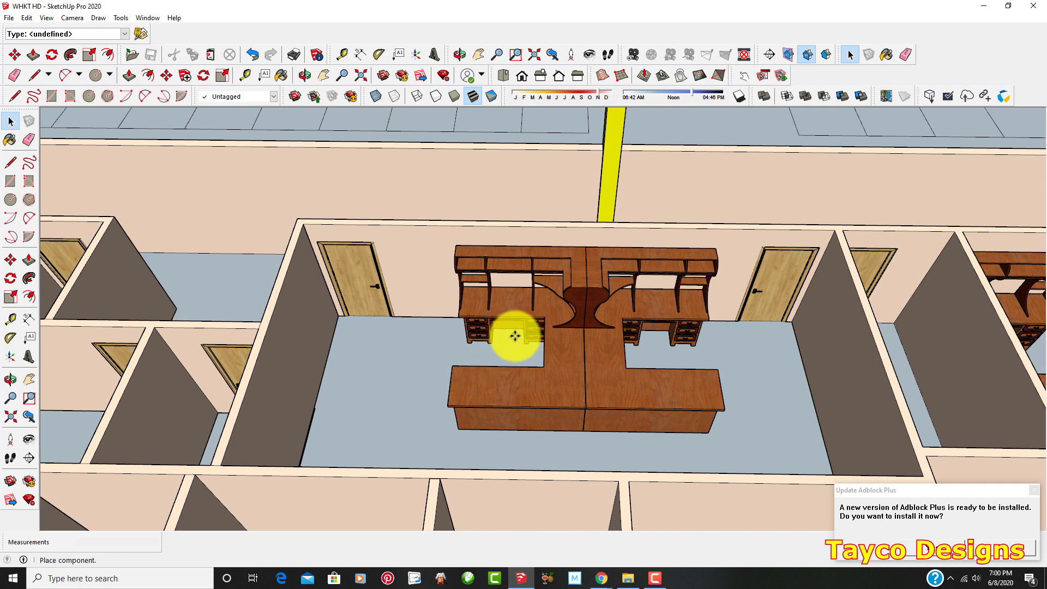
# - Place the office chair and move it into the left desk's knee space
pyautogui.scroll(-2, 515, 336)
pyautogui.moveTo(519, 355); pyautogui.dragTo(419, 394, button='middle')
pyautogui.click(600, 380)
pyautogui.scroll(5, 420, 355)
pyautogui.scroll(3, 419, 394)
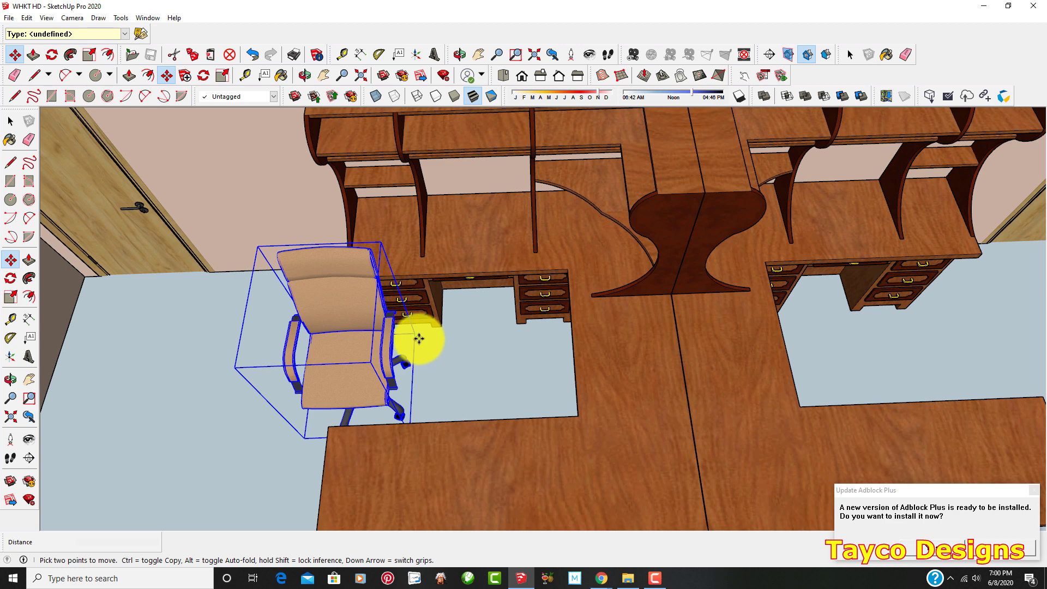
pyautogui.click(419, 339)
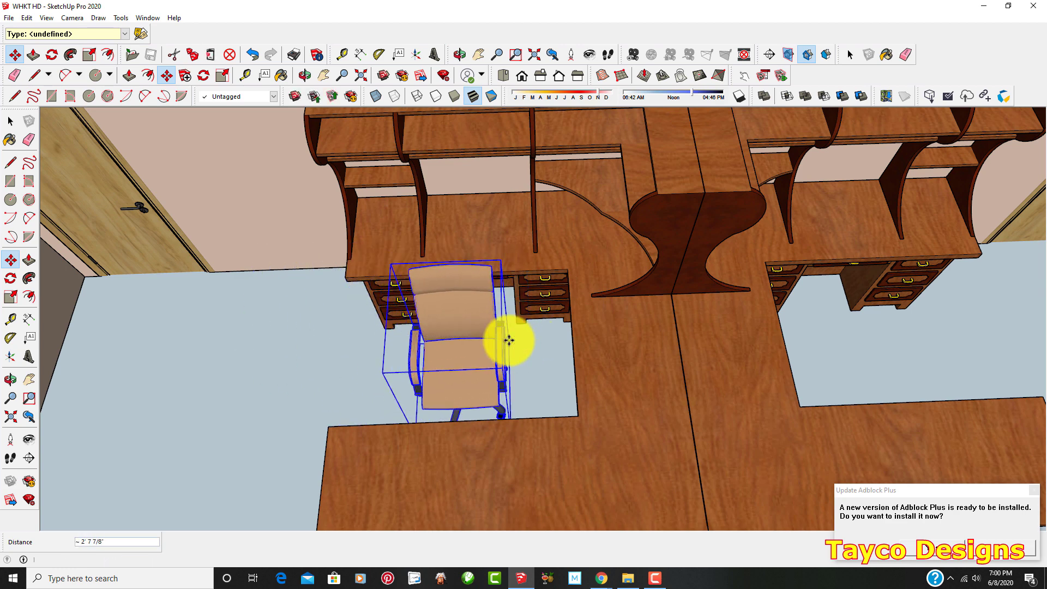
pyautogui.click(509, 340)
pyautogui.scroll(-3, 509, 340)
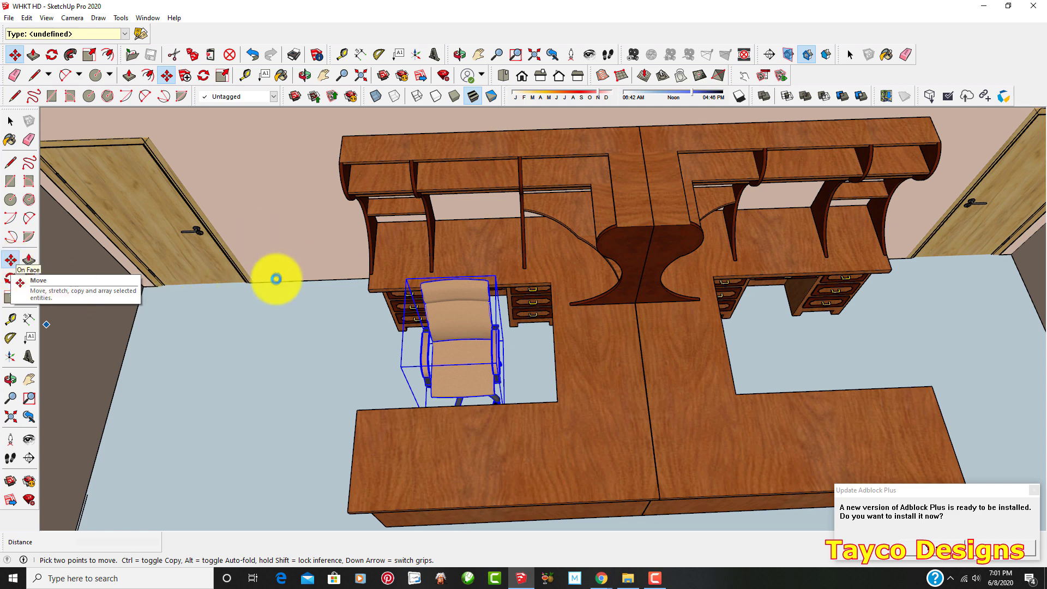
# - Ctrl-copy the chair over to the right desk
pyautogui.press('ctrl')
pyautogui.click(494, 361)
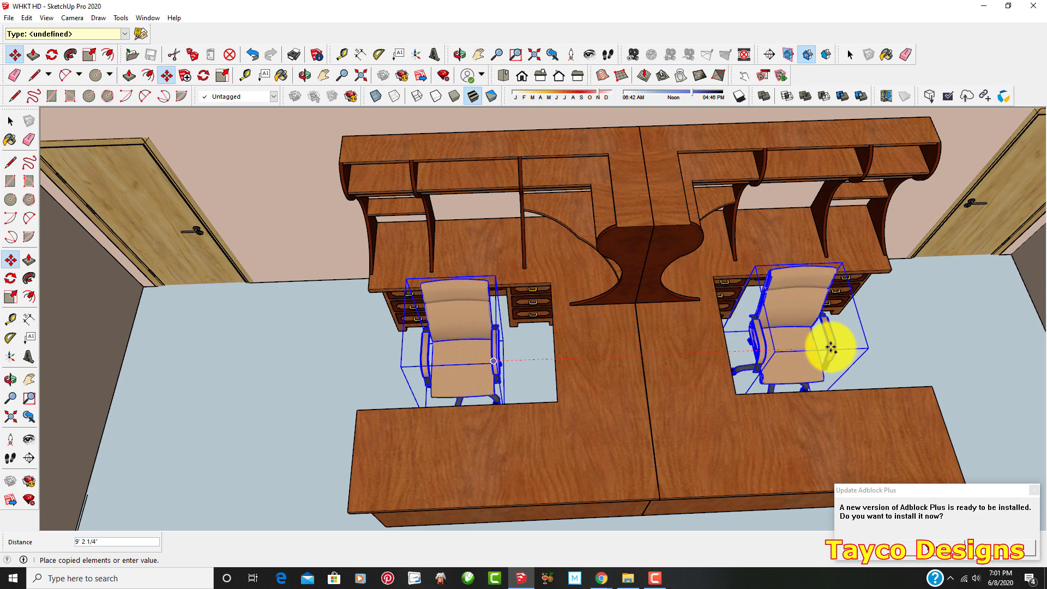
pyautogui.click(823, 349)
pyautogui.scroll(-10, 795, 350)
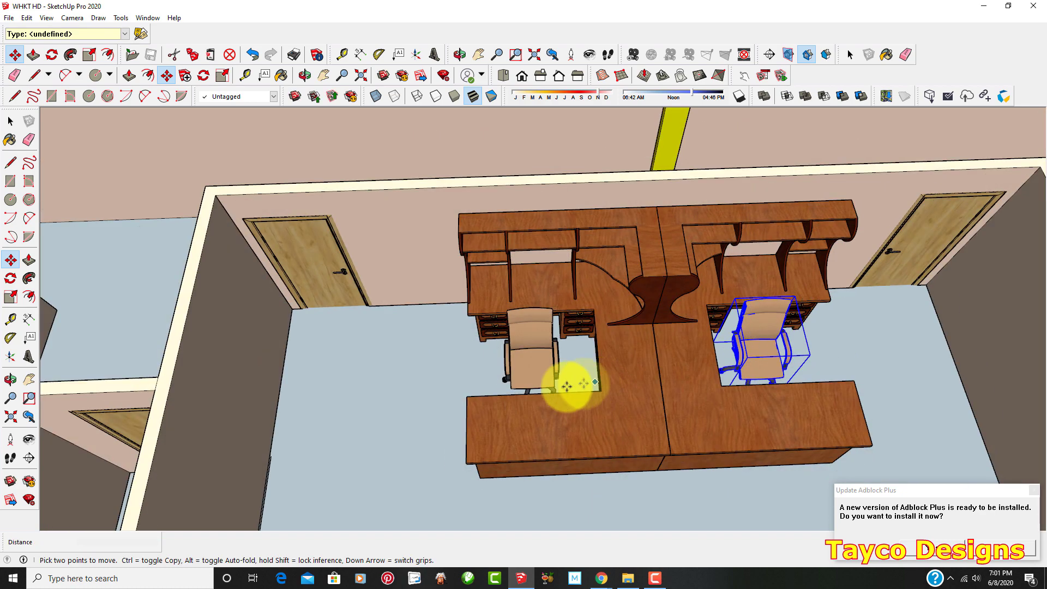
pyautogui.scroll(10, 643, 349)
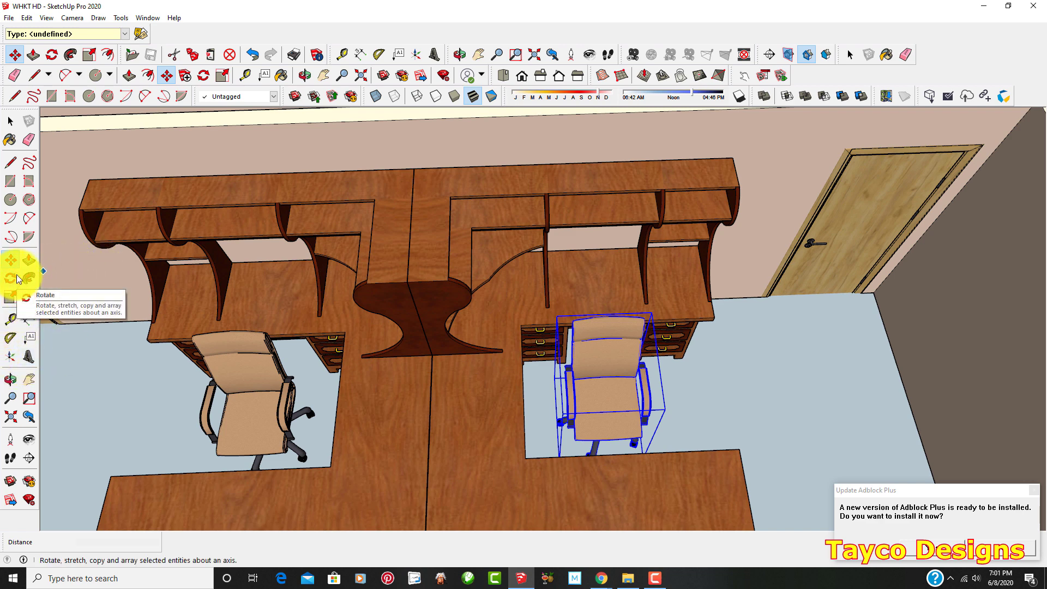
# - Rotate the chair at the right desk by 45 degrees
pyautogui.click(10, 280)
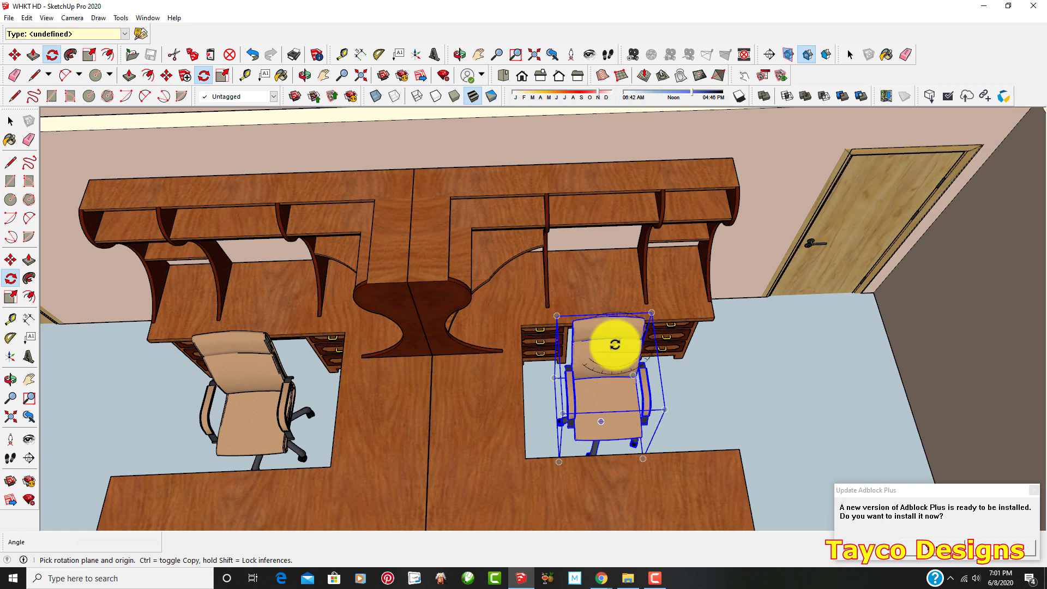
pyautogui.click(647, 381)
pyautogui.hotkey('ctrl', 'z')
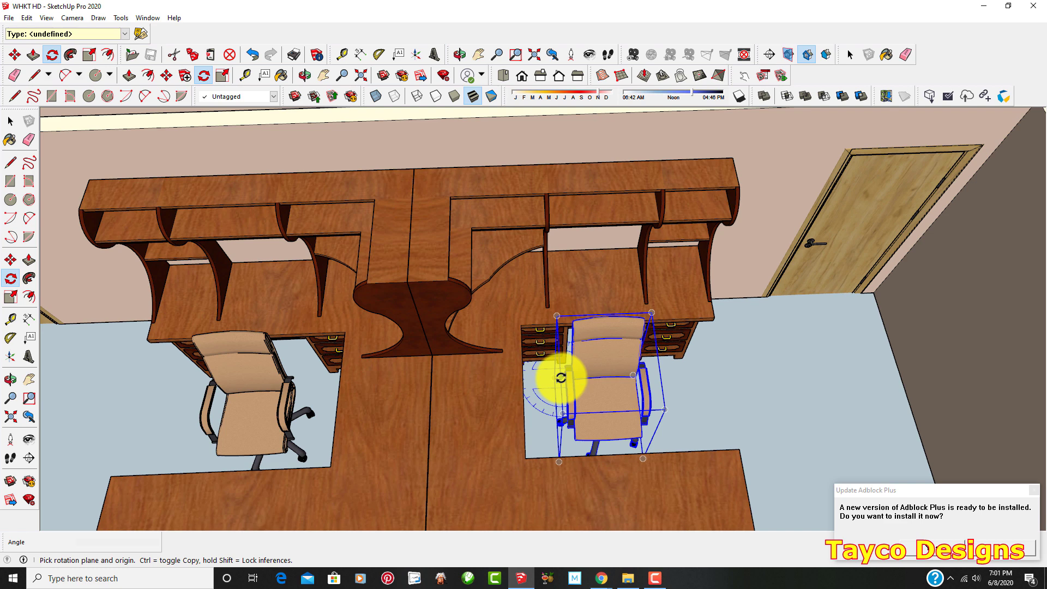
pyautogui.click(560, 380)
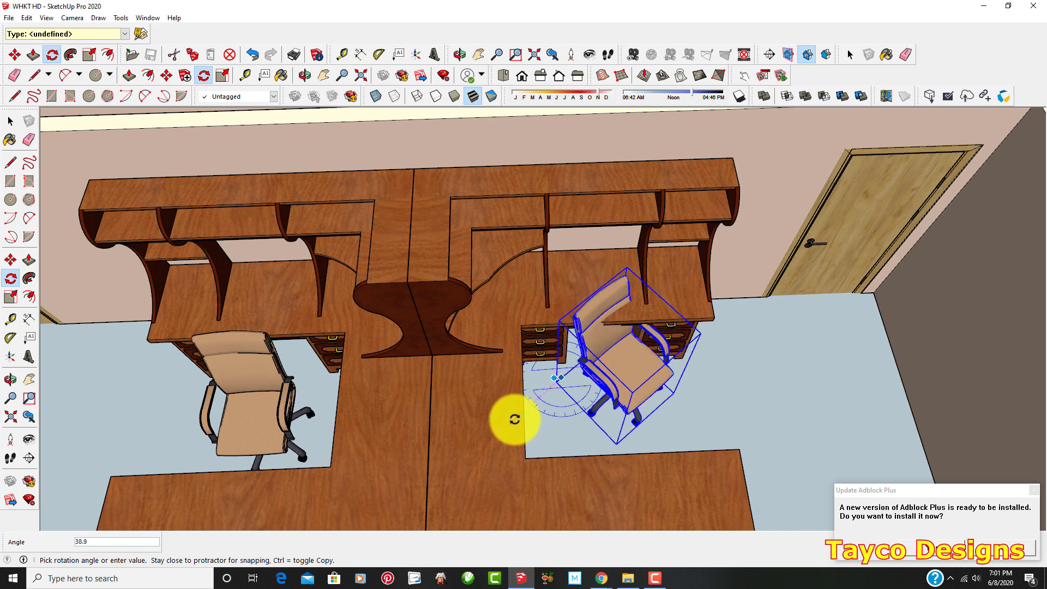
pyautogui.press('Return')
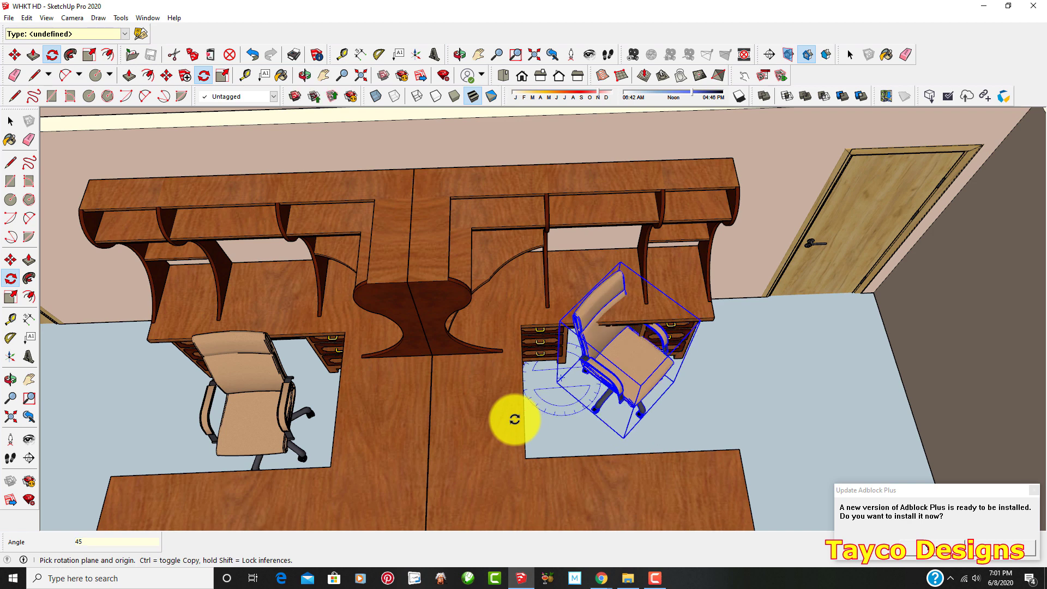
pyautogui.click(11, 121)
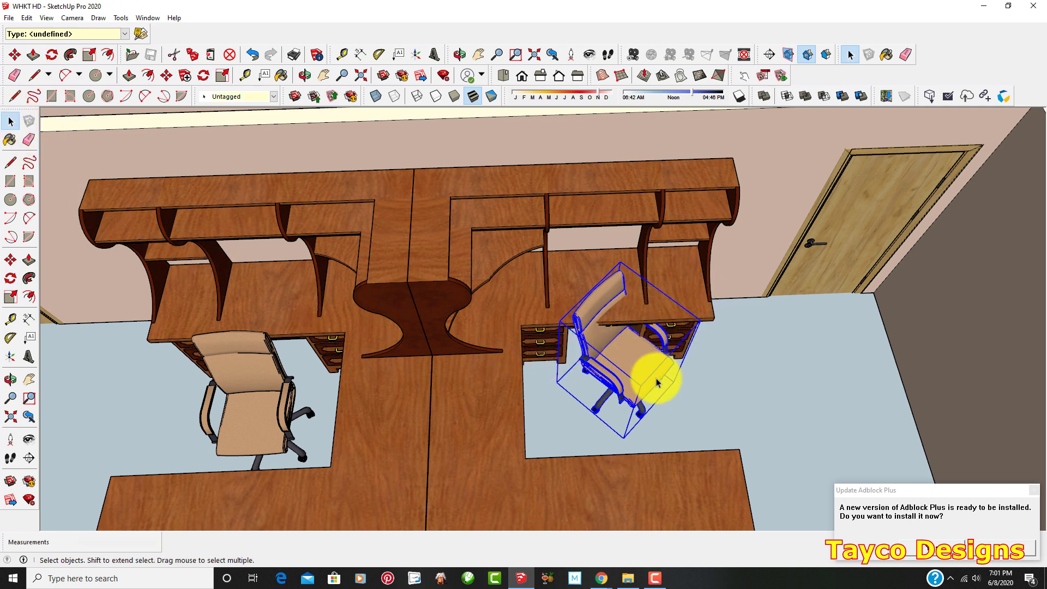
pyautogui.scroll(3, 627, 333)
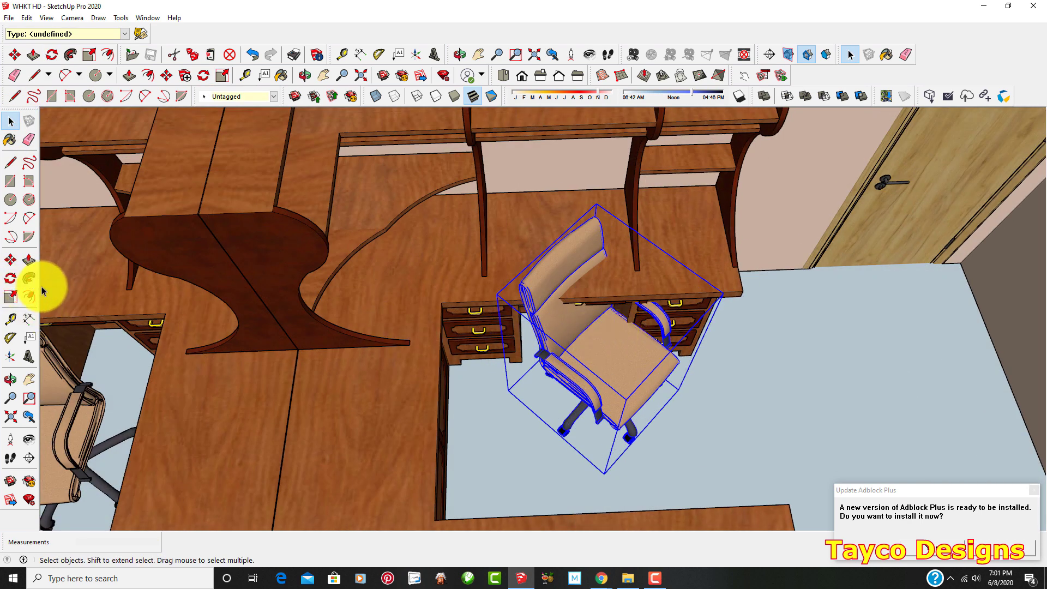
pyautogui.click(10, 260)
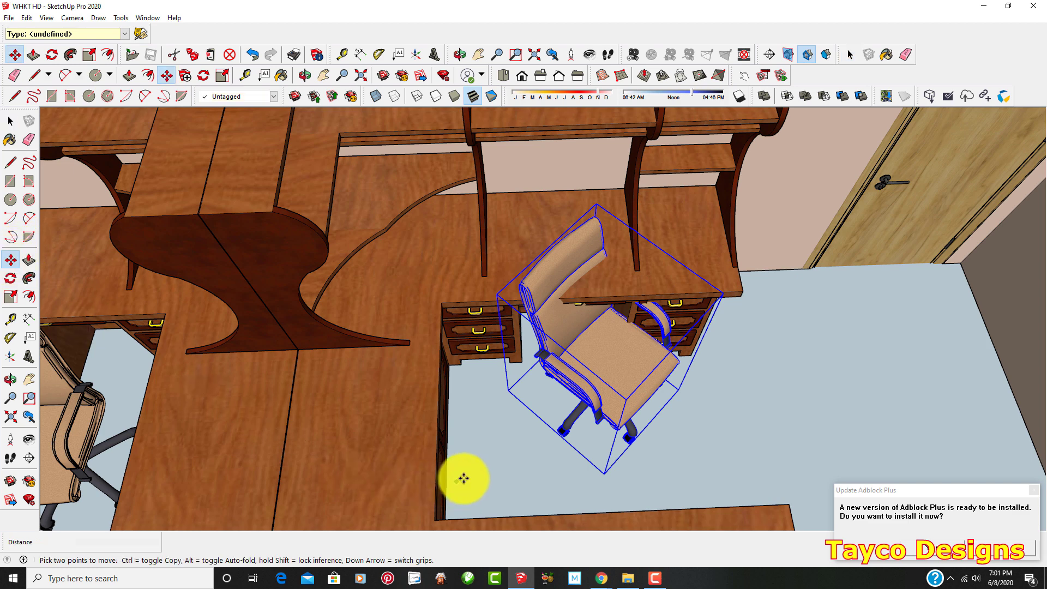
# - Move the rotated office chair into the knee space at the right desk's corner
pyautogui.click(600, 476)
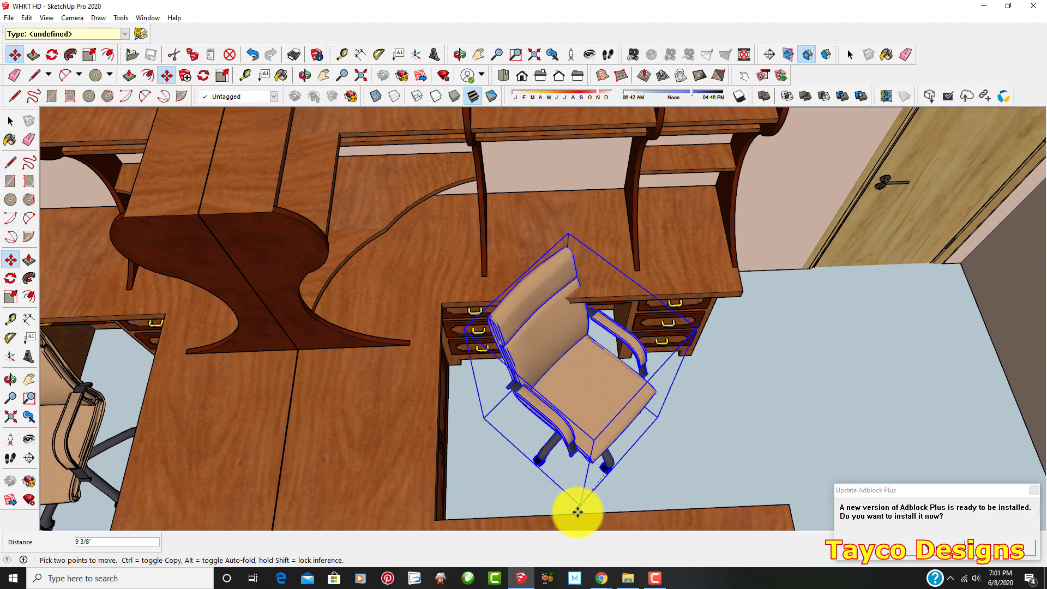
pyautogui.moveTo(626, 524); pyautogui.dragTo(374, 367, button='middle')
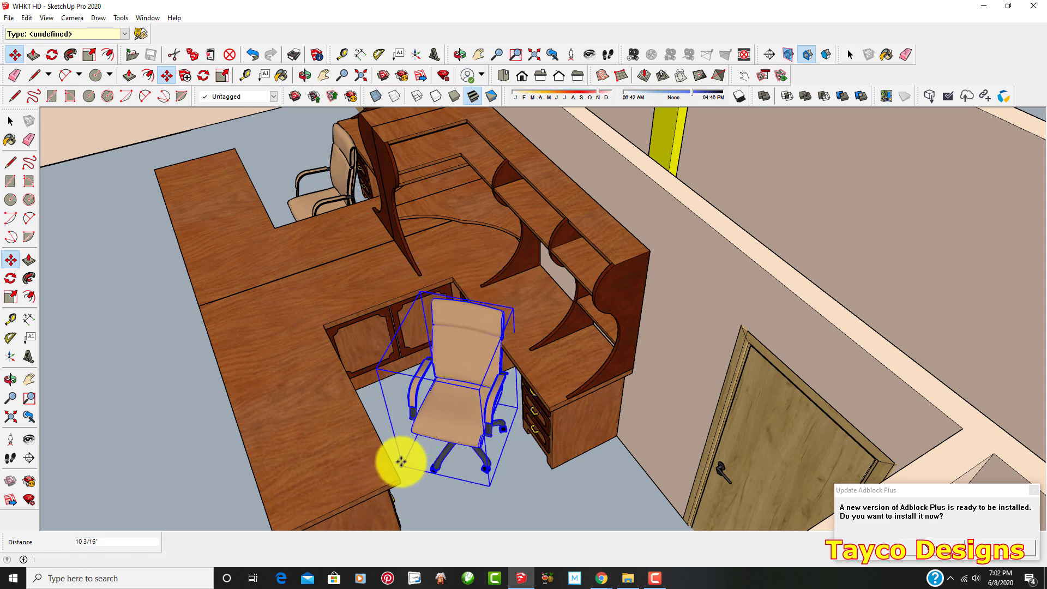
pyautogui.moveTo(451, 497); pyautogui.dragTo(420, 505, button='middle')
pyautogui.click(420, 449)
# - Orbit and zoom around the office rooms to a lower, side-on view
pyautogui.scroll(-5, 362, 397)
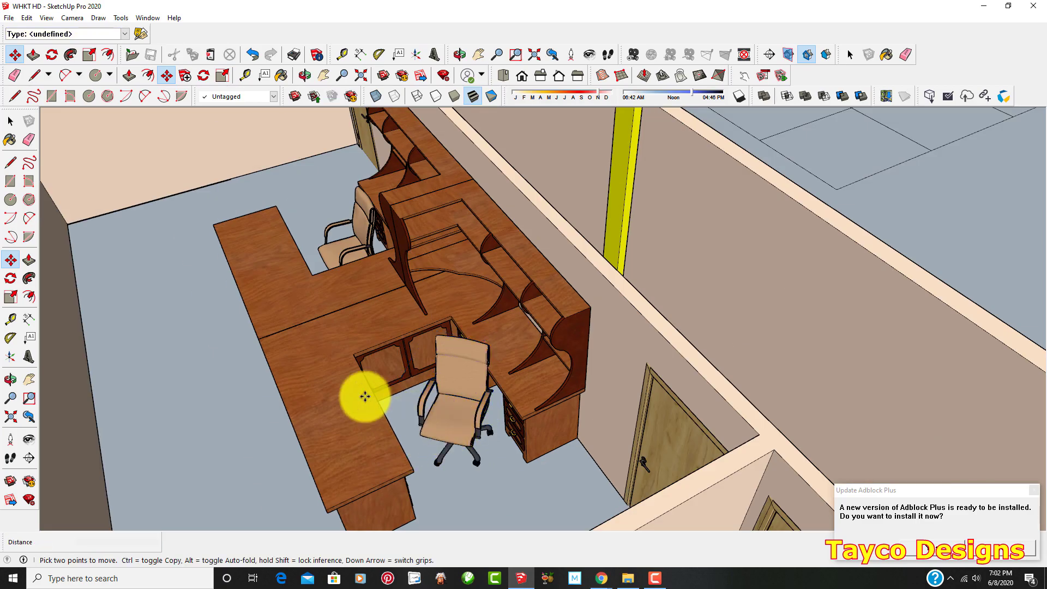
pyautogui.moveTo(444, 397); pyautogui.dragTo(636, 369, button='middle')
pyautogui.scroll(-5, 636, 370)
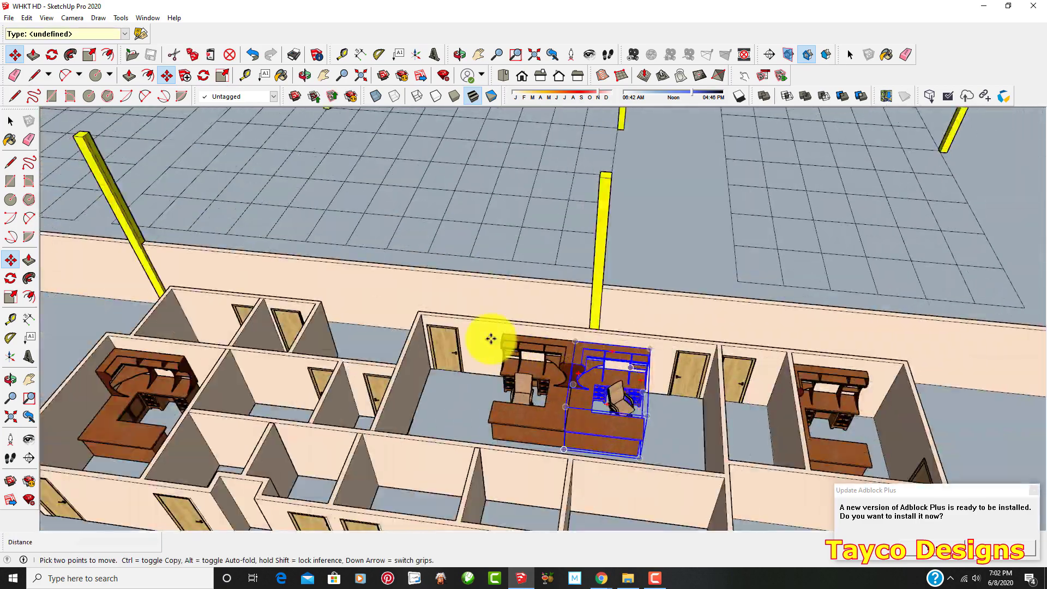
pyautogui.moveTo(489, 339); pyautogui.dragTo(295, 332, button='middle')
pyautogui.scroll(5, 460, 389)
pyautogui.scroll(-4, 461, 390)
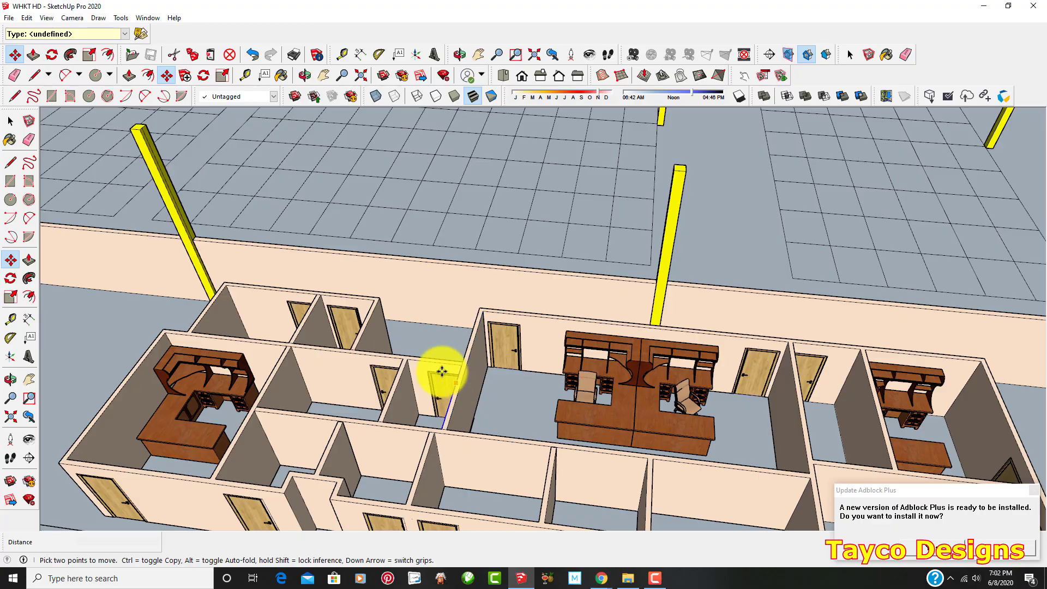
pyautogui.moveTo(439, 369); pyautogui.dragTo(502, 381, button='middle')
pyautogui.scroll(4, 469, 386)
pyautogui.scroll(-4, 468, 386)
pyautogui.scroll(4, 362, 414)
pyautogui.scroll(-4, 618, 422)
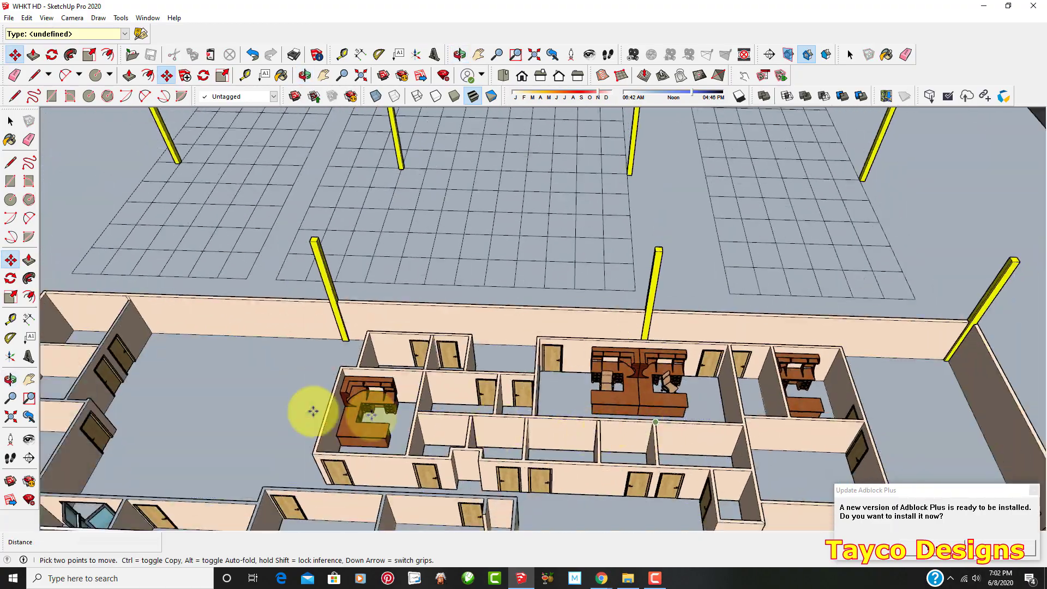
# - Raise the view and angle it toward the empty room by the outer wall
pyautogui.moveTo(311, 409); pyautogui.dragTo(554, 432, button='middle')
pyautogui.scroll(4, 207, 342)
pyautogui.scroll(6, 207, 342)
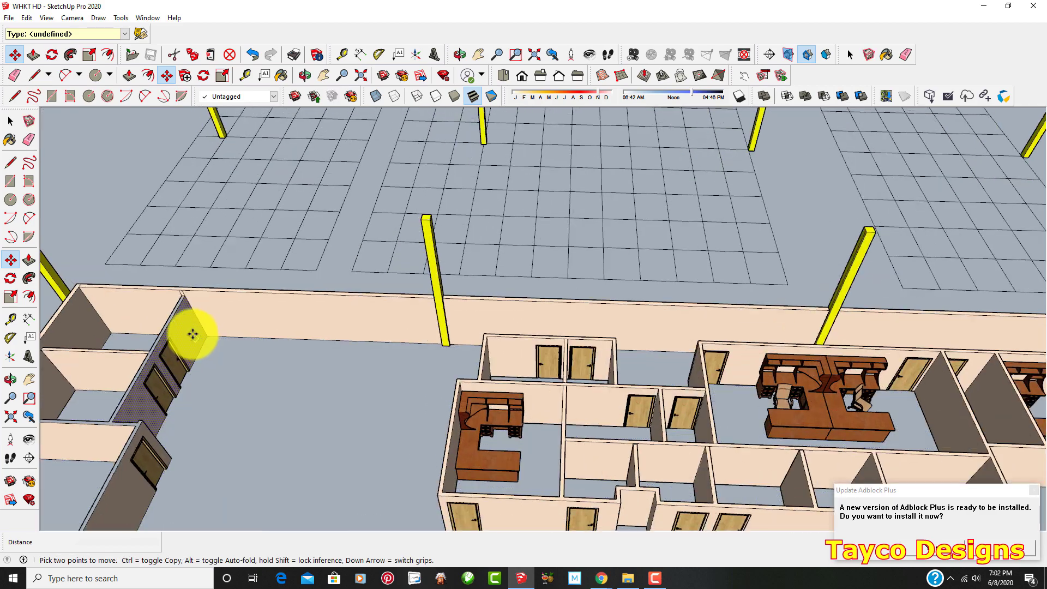
pyautogui.moveTo(650, 420); pyautogui.dragTo(523, 378, button='middle')
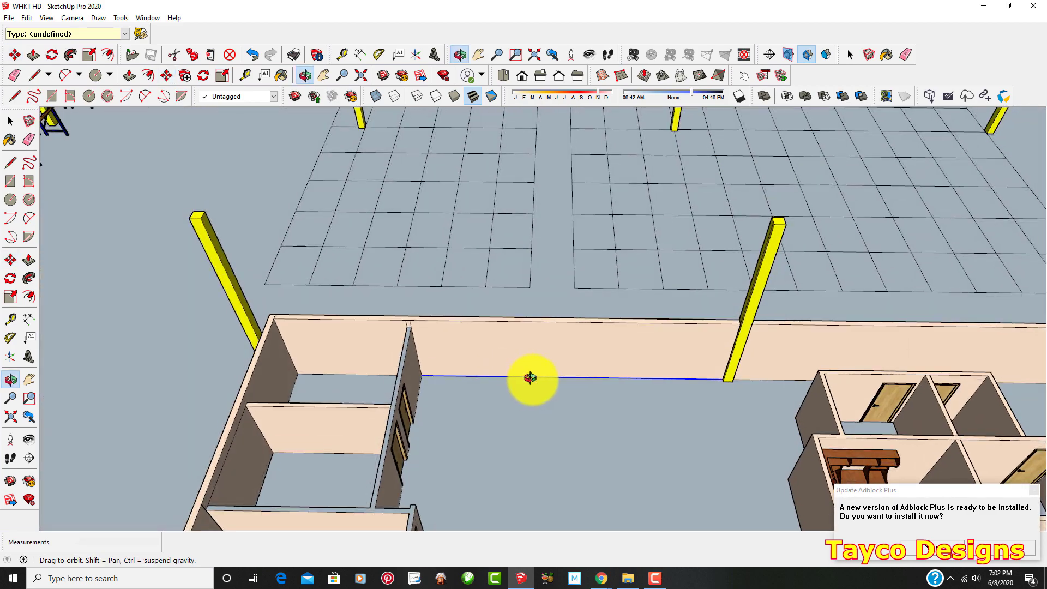
pyautogui.scroll(4, 645, 385)
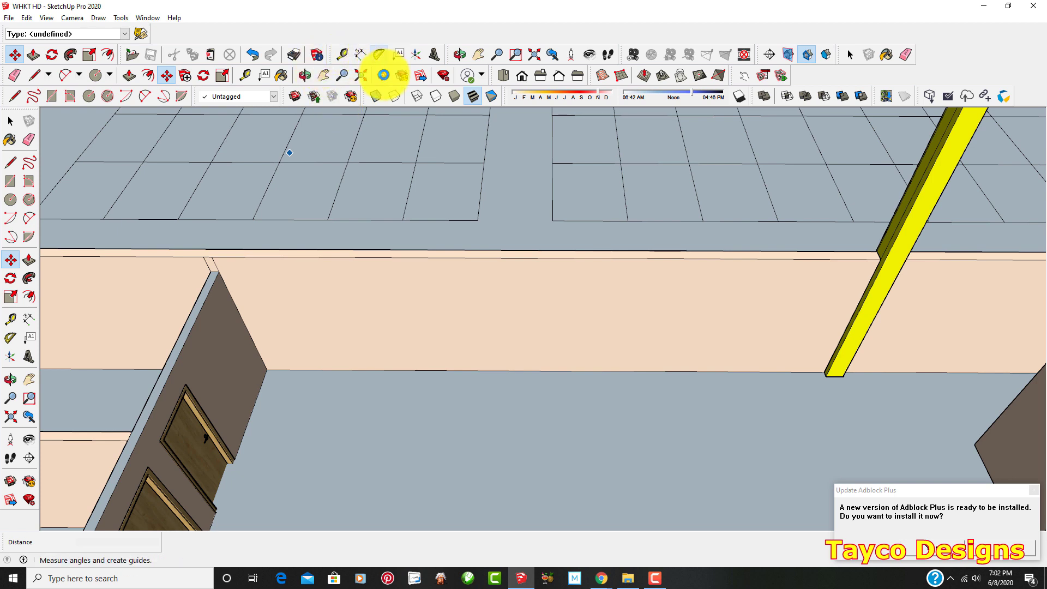
# - Search 3D Warehouse for 'industril ref'
pyautogui.click(383, 76)
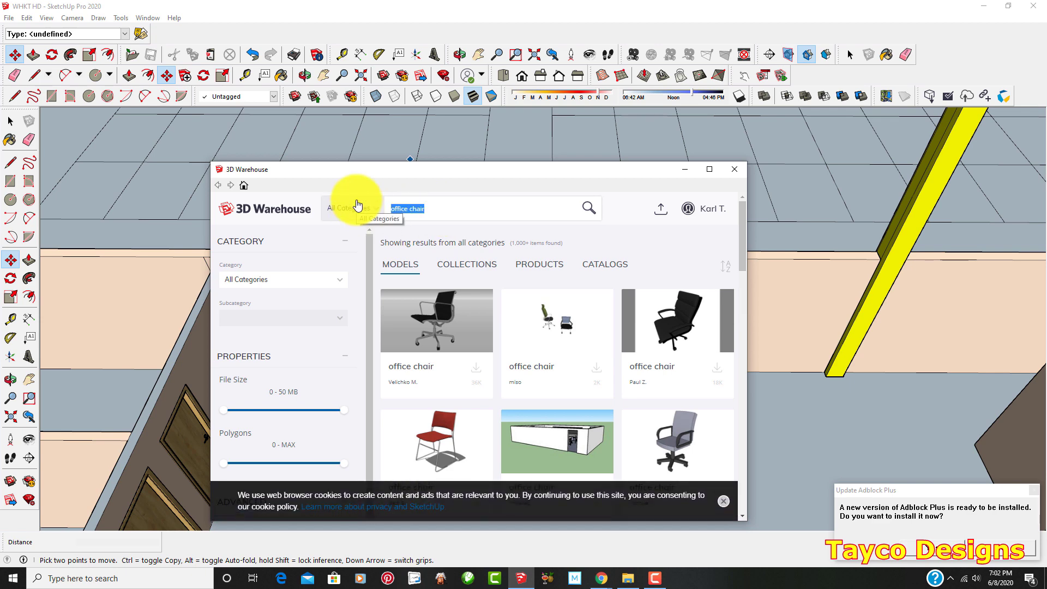
pyautogui.write('ind')
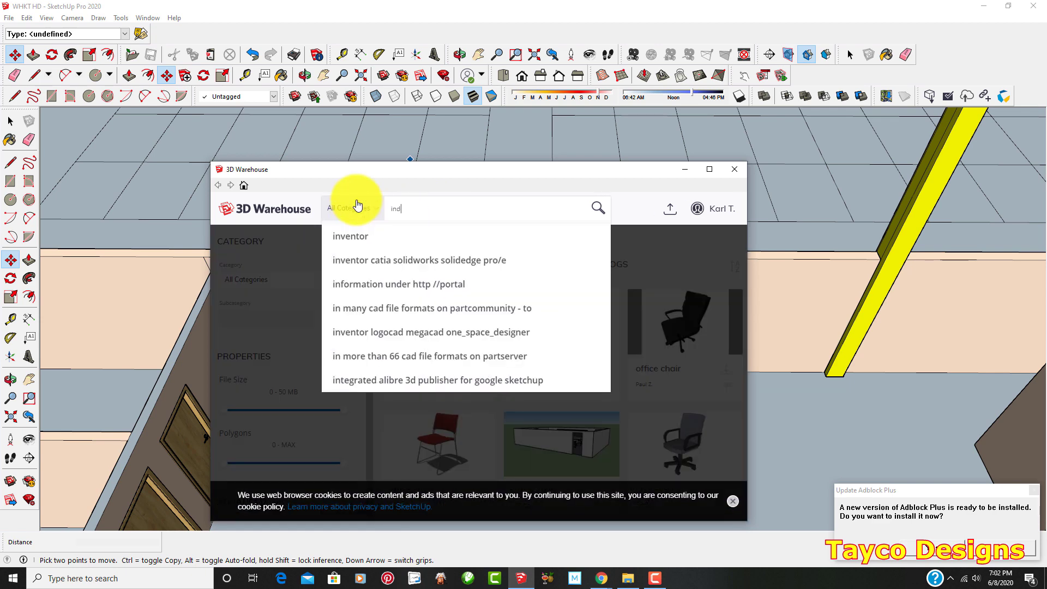
pyautogui.write('ustril')
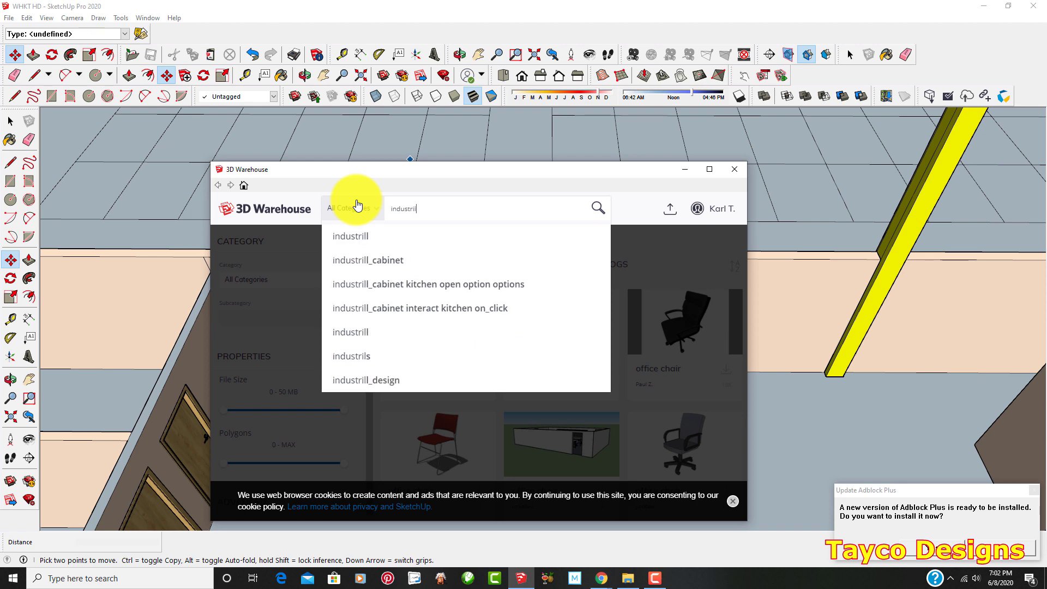
pyautogui.write(' refrigerator')
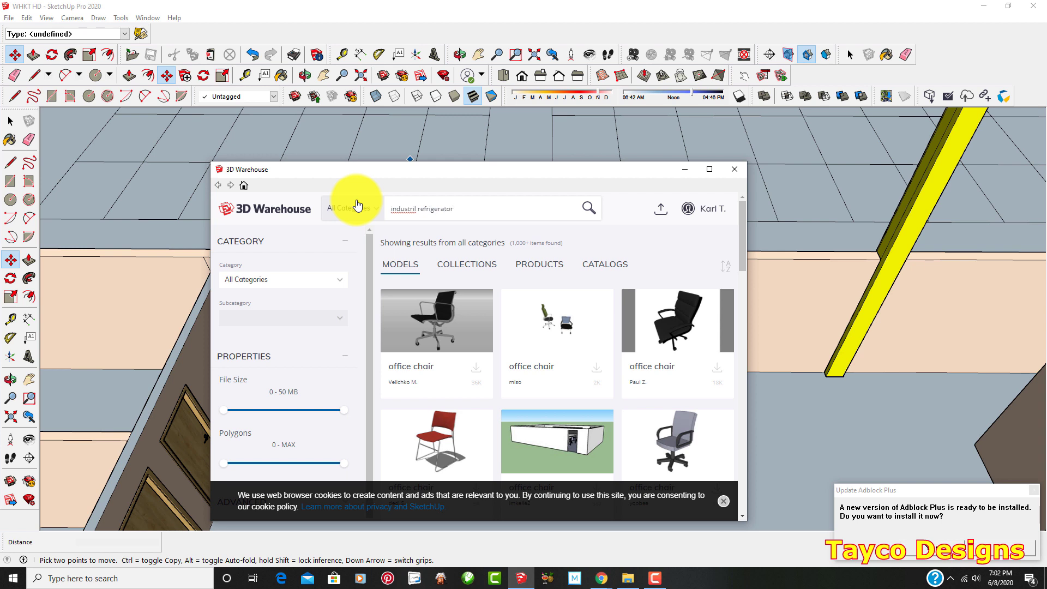
pyautogui.press('Return')
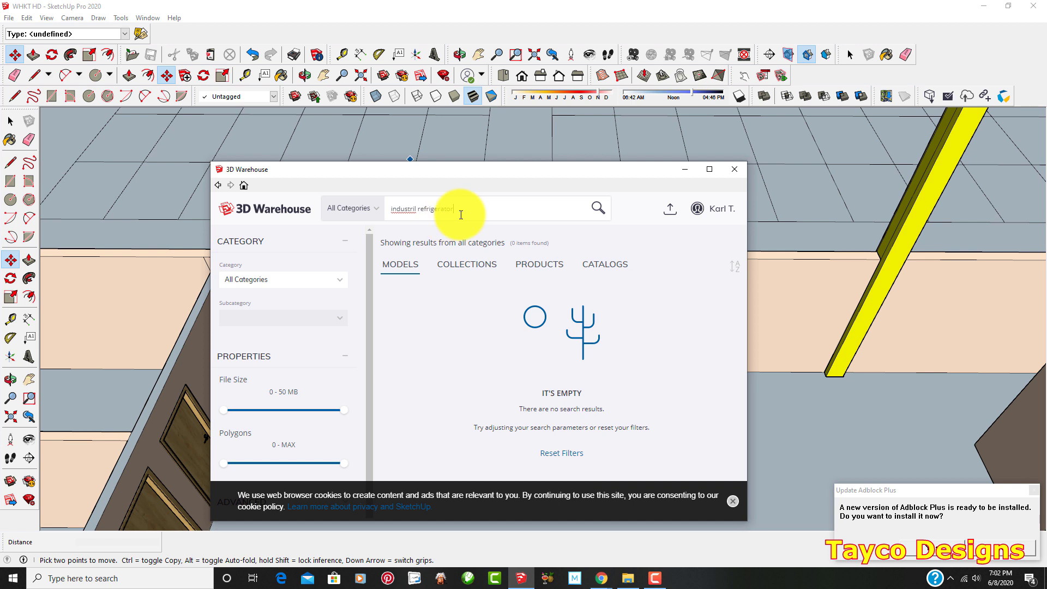
# - Correct the search text and search 3D Warehouse for refrigerator
pyautogui.rightClick(406, 212)
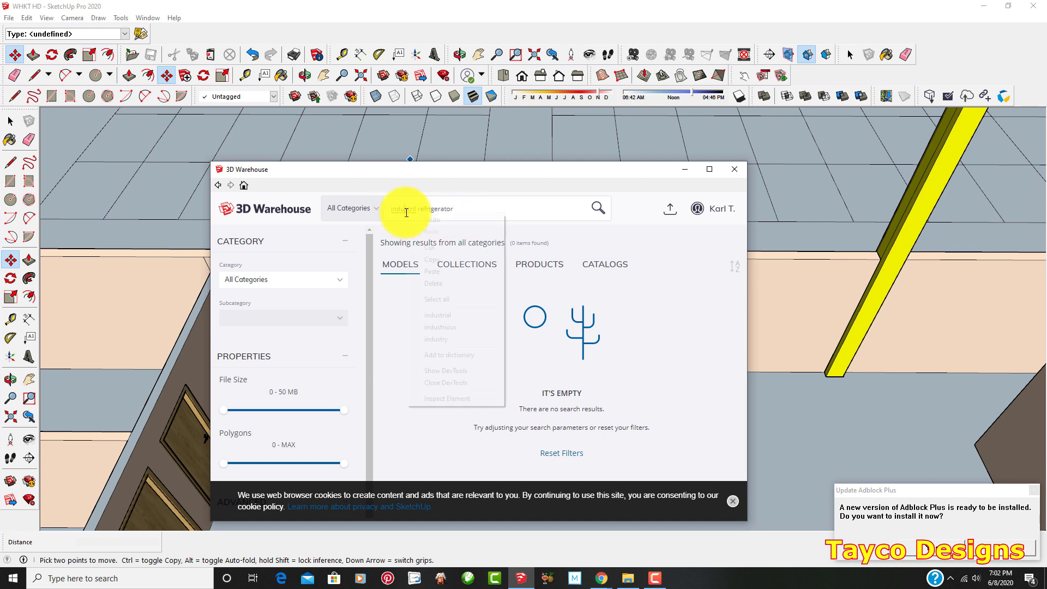
pyautogui.click(405, 215)
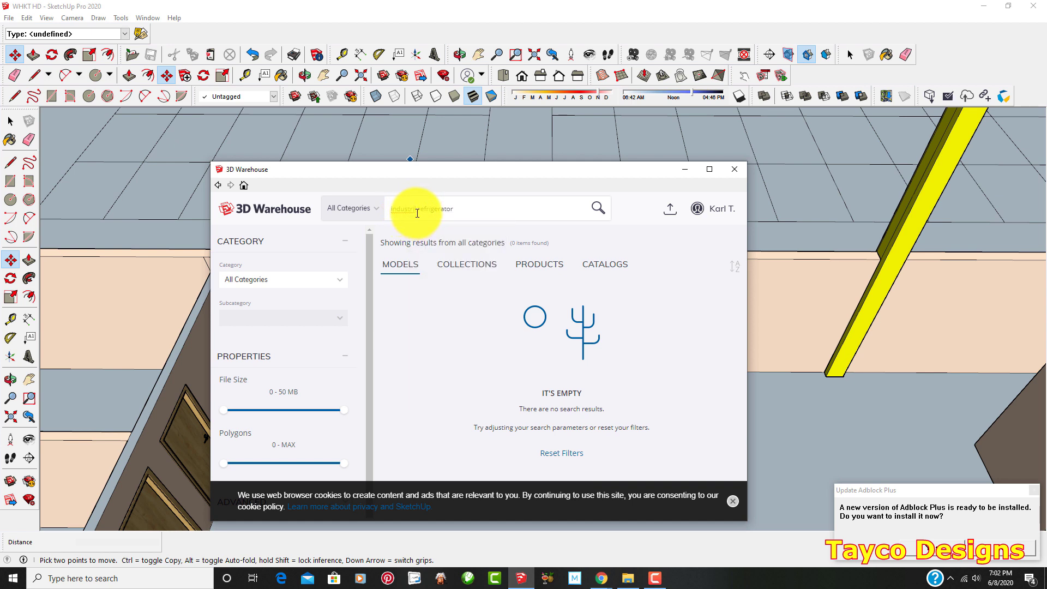
pyautogui.write('l')
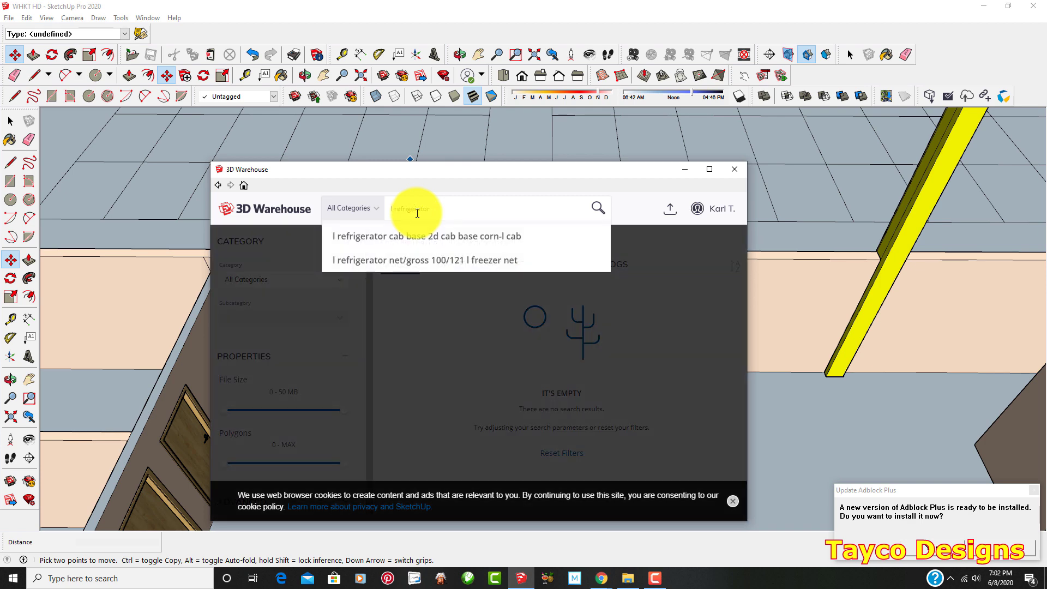
pyautogui.press('BackSpace')
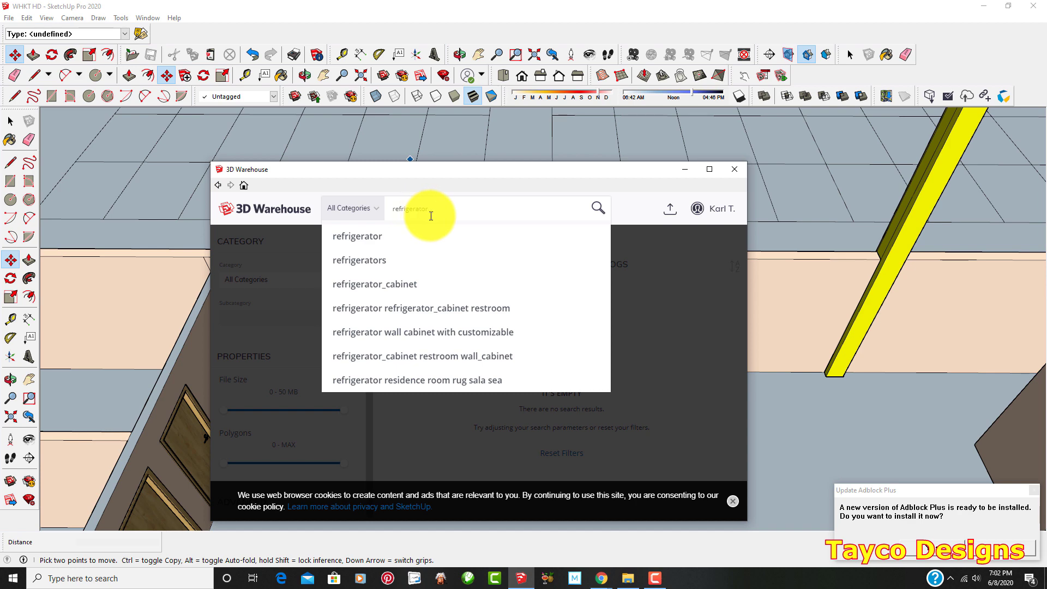
pyautogui.click(418, 243)
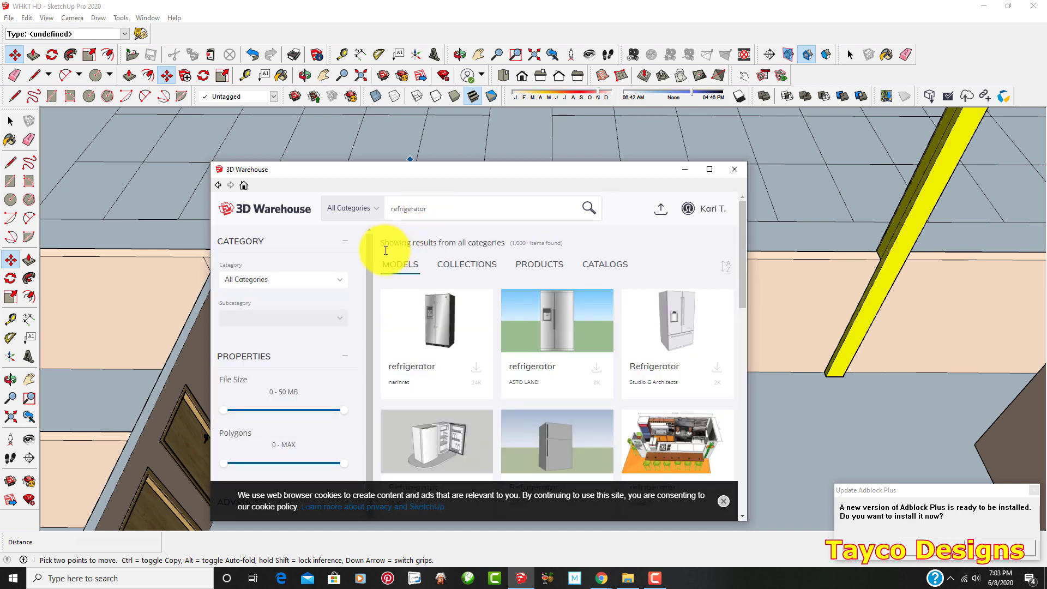
# - Download the side-by-side Refrigerator result and load it into the model
pyautogui.scroll(-1, 419, 284)
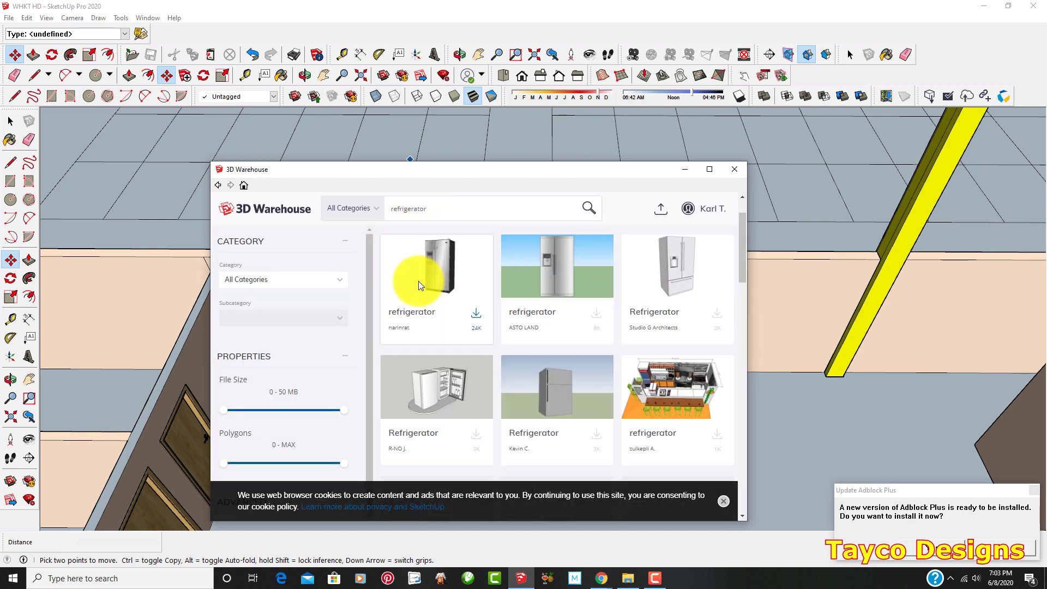
pyautogui.click(445, 388)
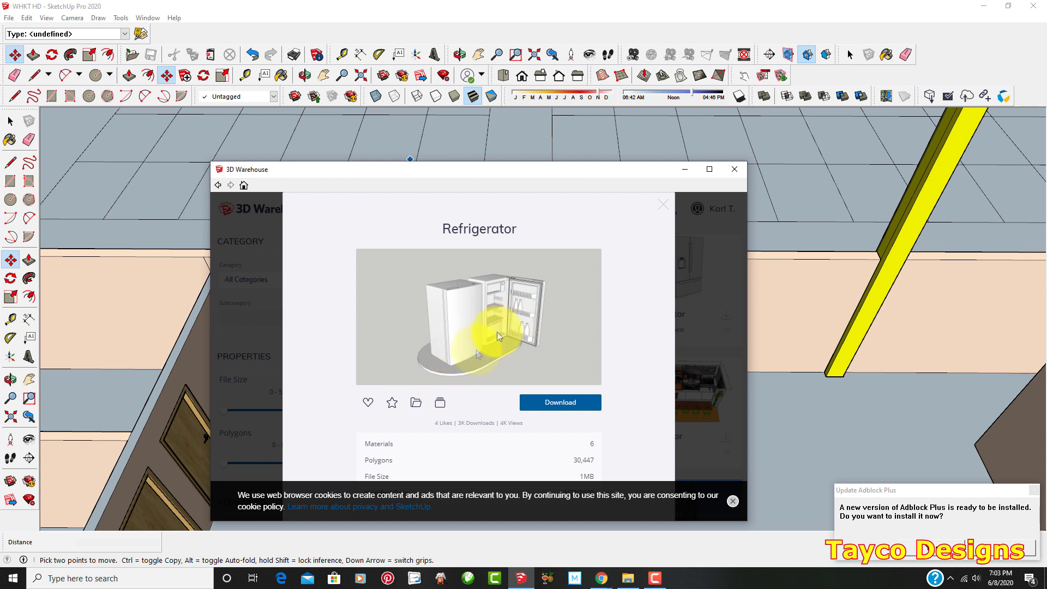
pyautogui.click(551, 409)
pyautogui.click(449, 371)
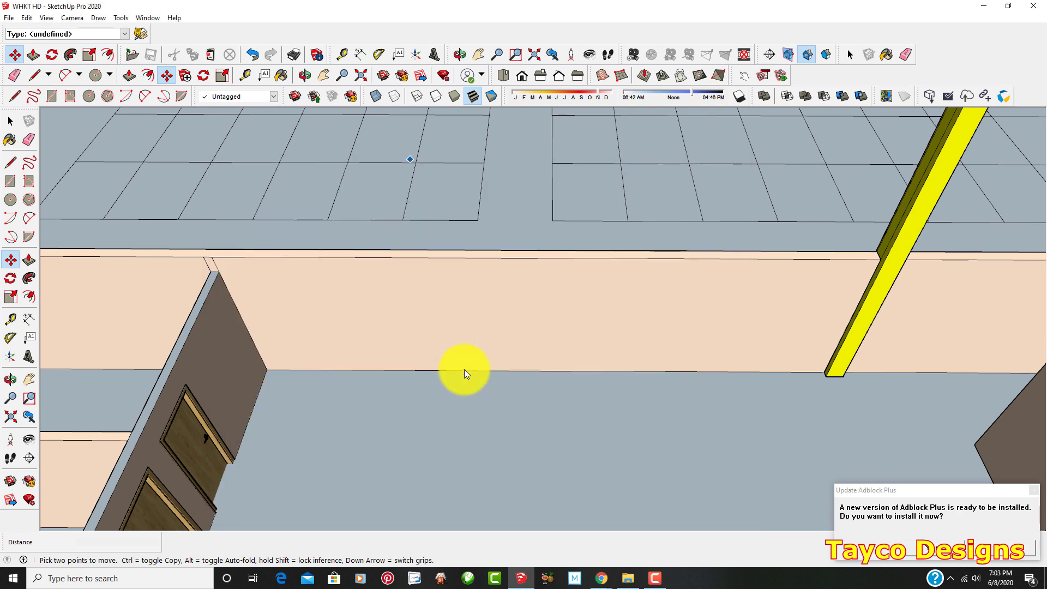
# - Place the refrigerator component on the empty room's floor
pyautogui.scroll(-3, 595, 420)
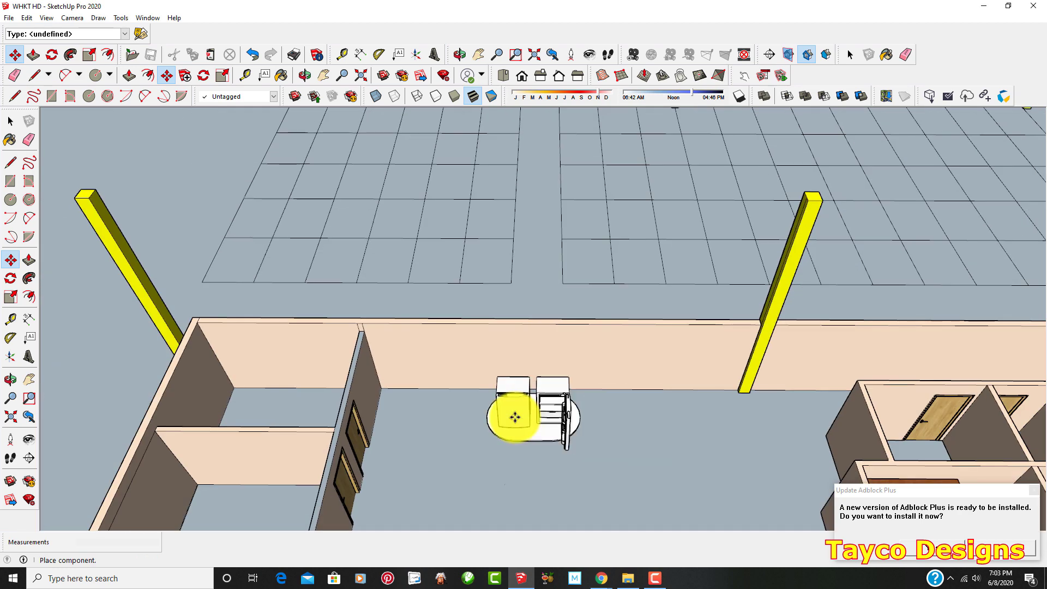
pyautogui.scroll(-2, 534, 408)
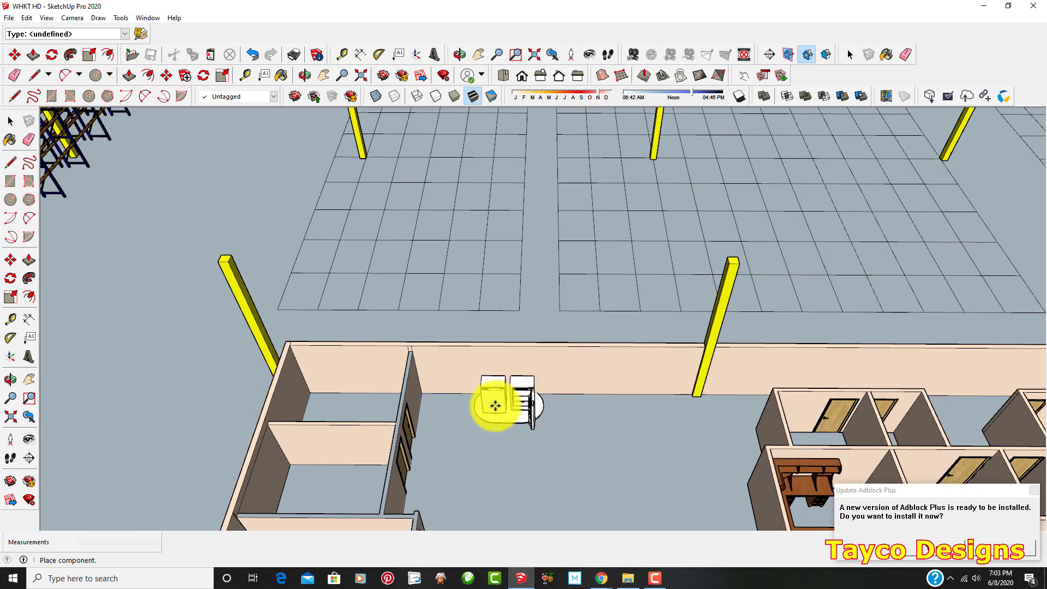
pyautogui.scroll(4, 480, 406)
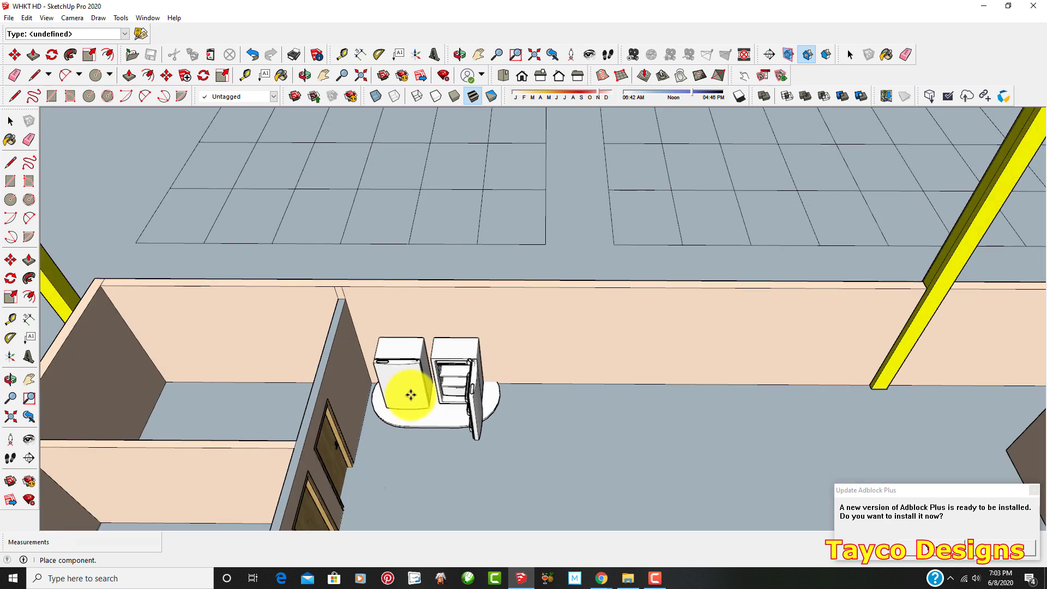
pyautogui.click(397, 393)
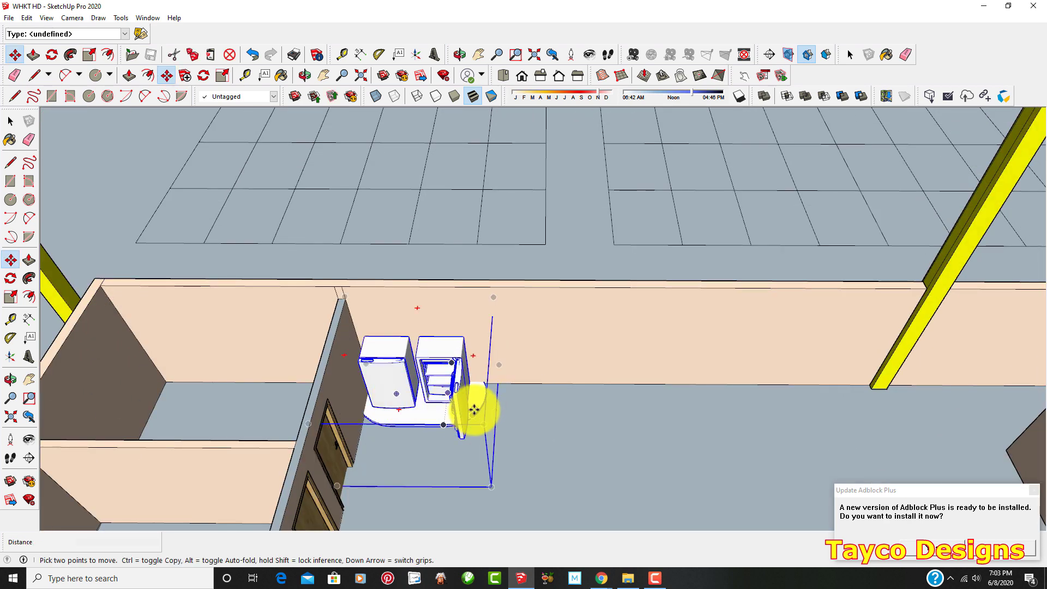
# - Slide the fridges against the room's back wall beside the doors
pyautogui.moveTo(515, 418); pyautogui.dragTo(468, 421, button='middle')
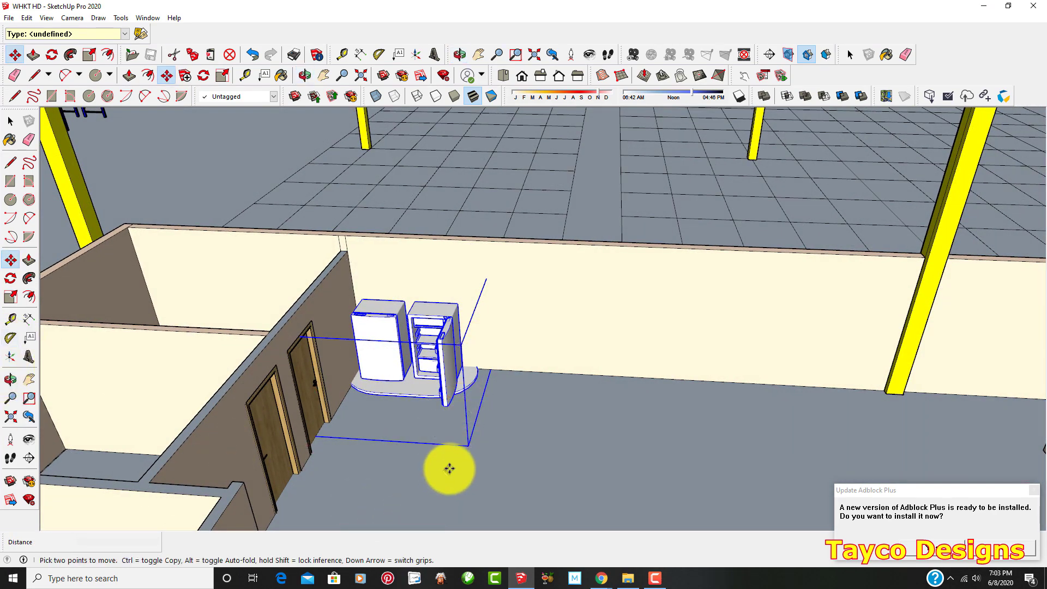
pyautogui.click(467, 452)
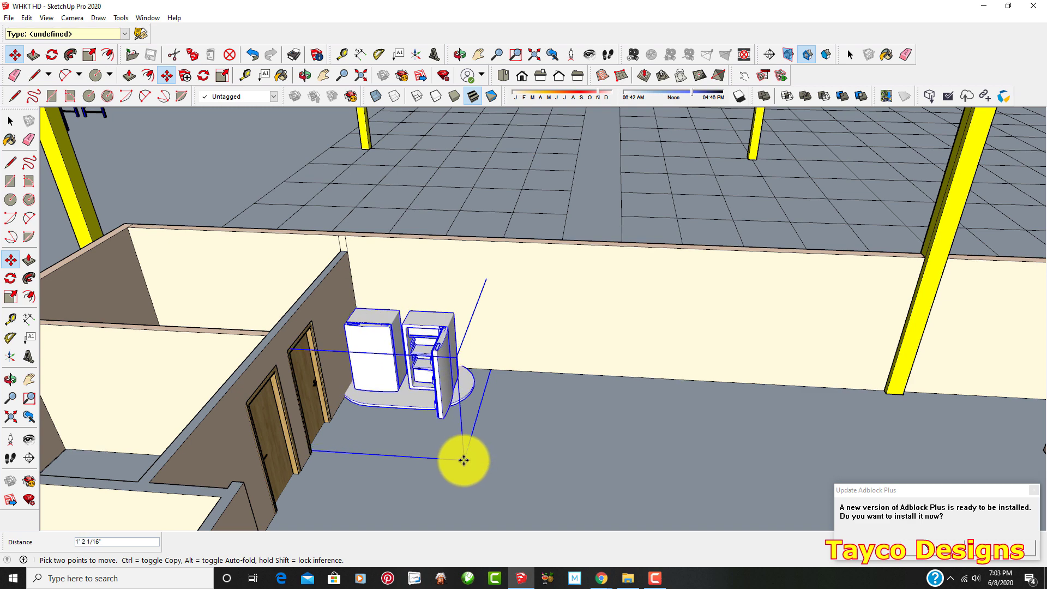
pyautogui.click(507, 468)
pyautogui.scroll(-2, 570, 481)
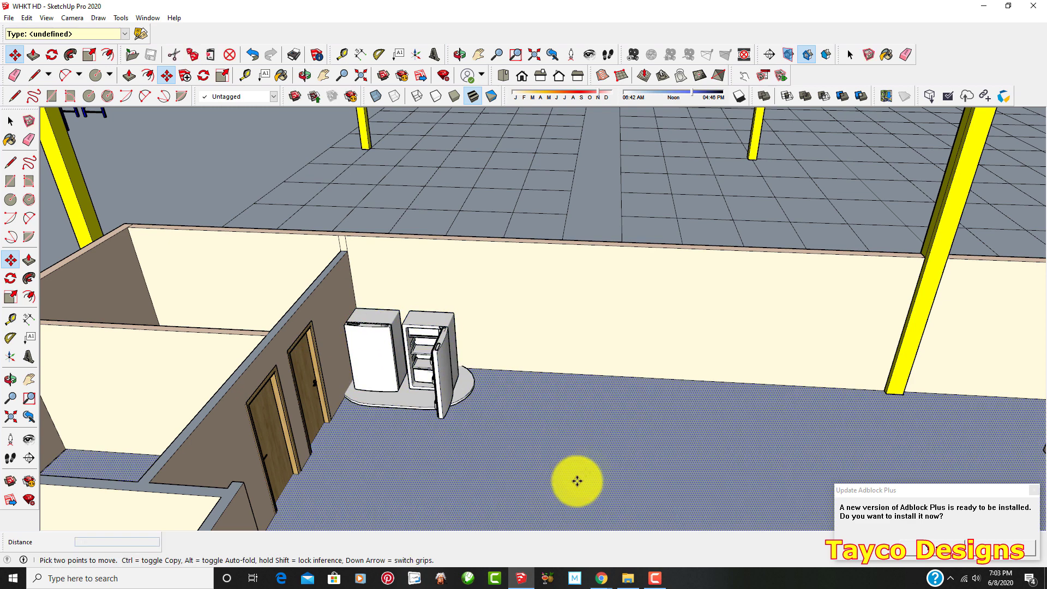
pyautogui.moveTo(578, 479); pyautogui.dragTo(559, 386, button='middle')
pyautogui.scroll(-2, 537, 347)
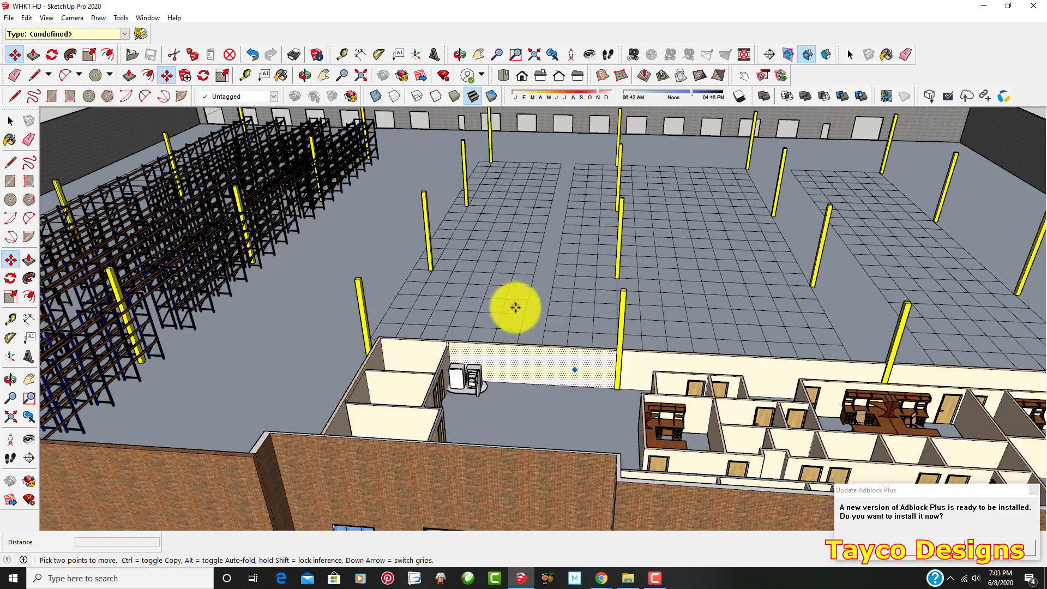
pyautogui.moveTo(351, 248); pyautogui.dragTo(696, 512, button='middle')
pyautogui.scroll(3, 479, 325)
pyautogui.press('m')
pyautogui.scroll(3, 822, 440)
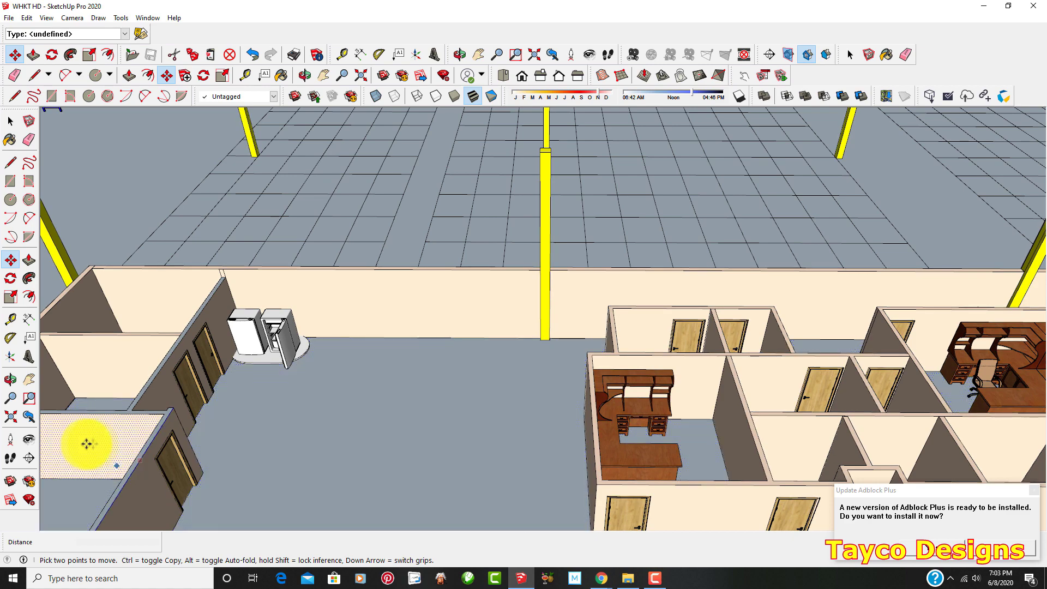
pyautogui.scroll(6, 187, 346)
pyautogui.scroll(4, 311, 334)
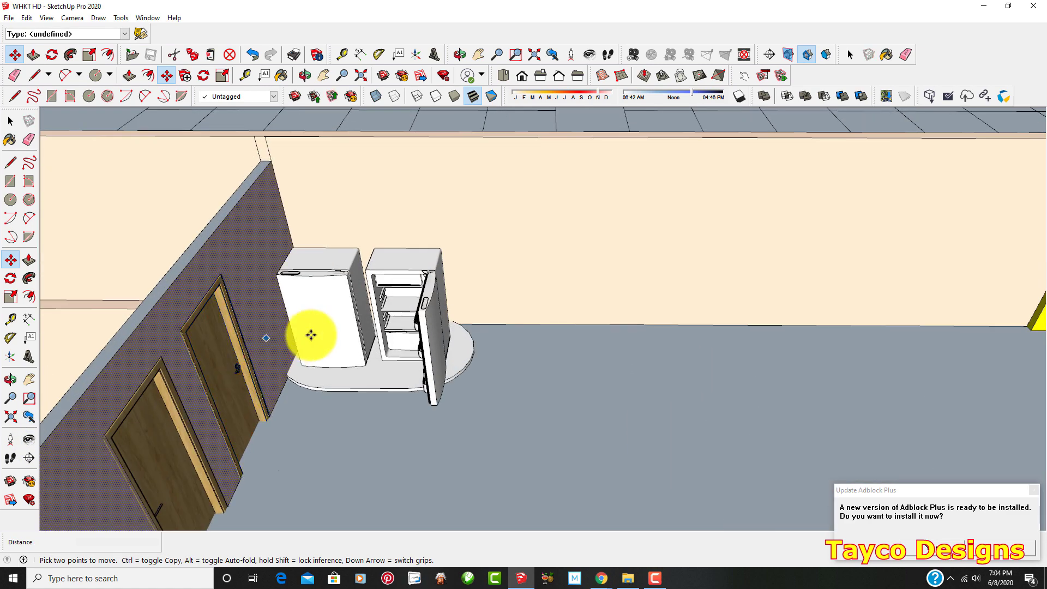
pyautogui.scroll(3, 474, 342)
pyautogui.scroll(-3, 474, 342)
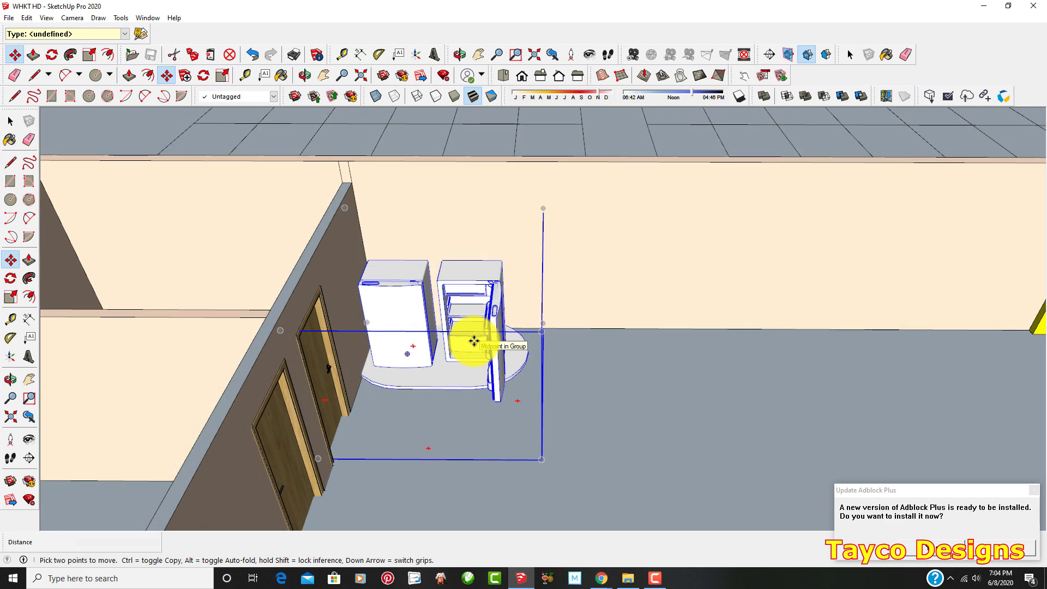